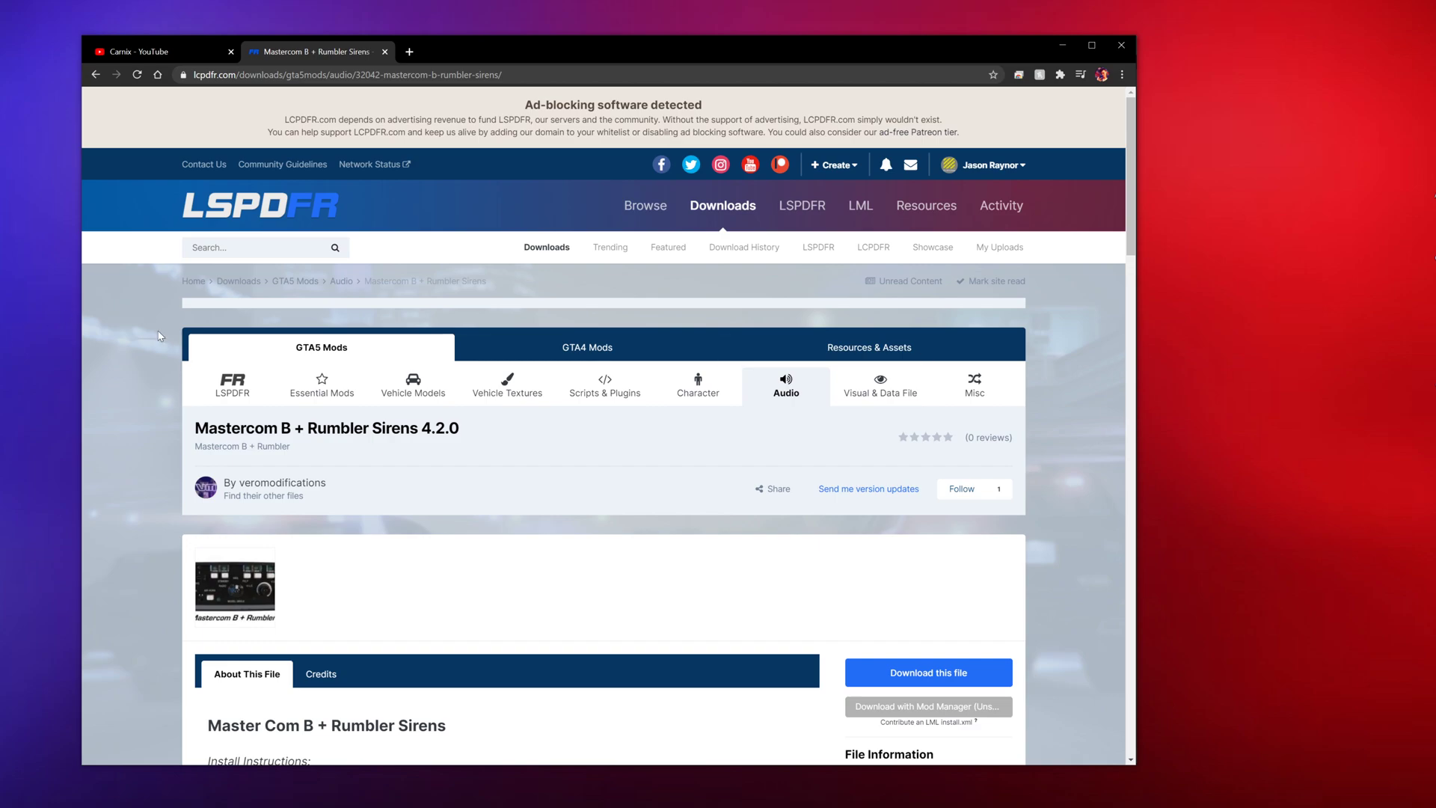
Download mastercom_b.zip (191.7 MB) for the Mastercom B + Rumbler Sirens mod and open it in WinRAR.
{"action": "scroll", "coordinate": [402, 415], "scroll_direction": "down", "scroll_amount": 2}
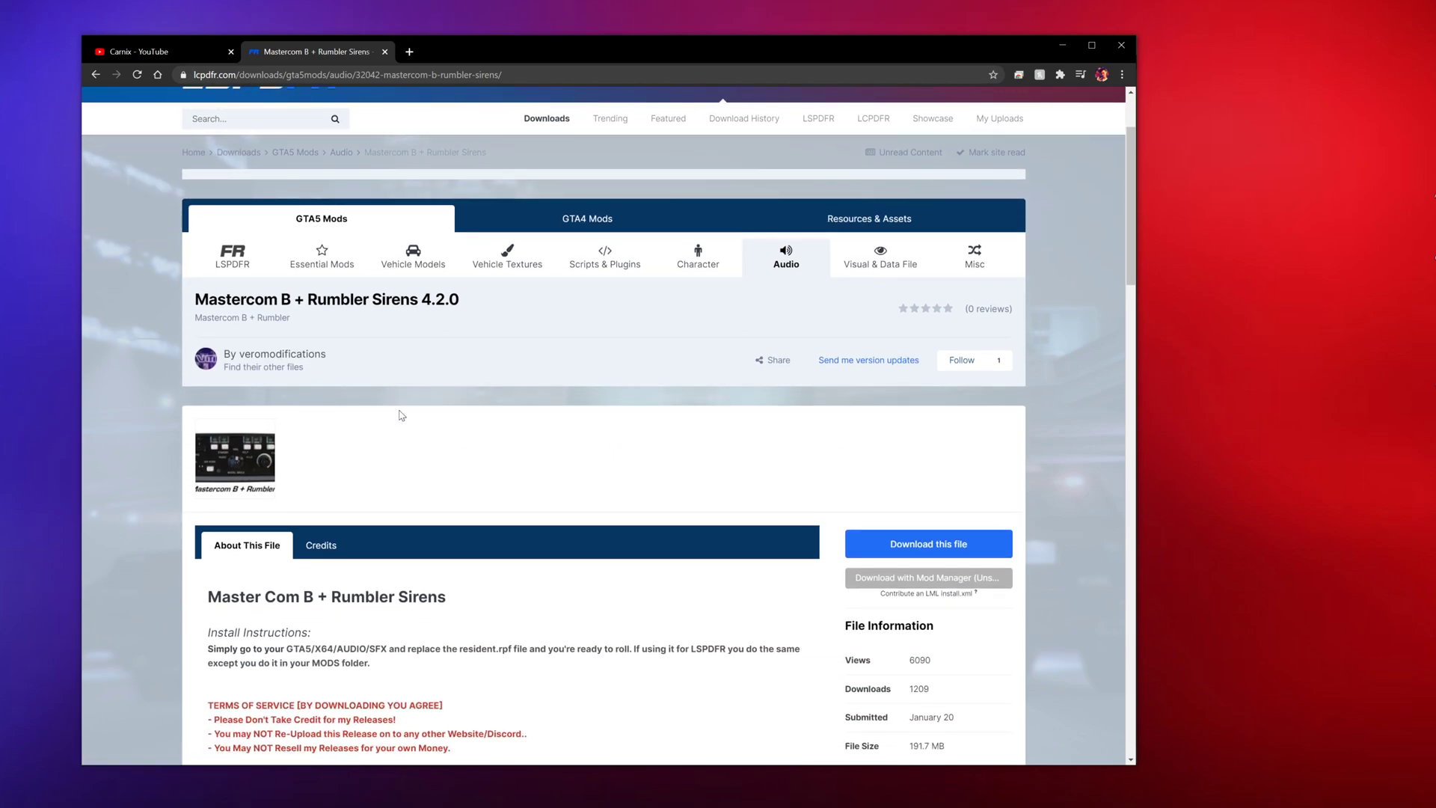
{"action": "scroll", "coordinate": [401, 416], "scroll_direction": "down", "scroll_amount": 2}
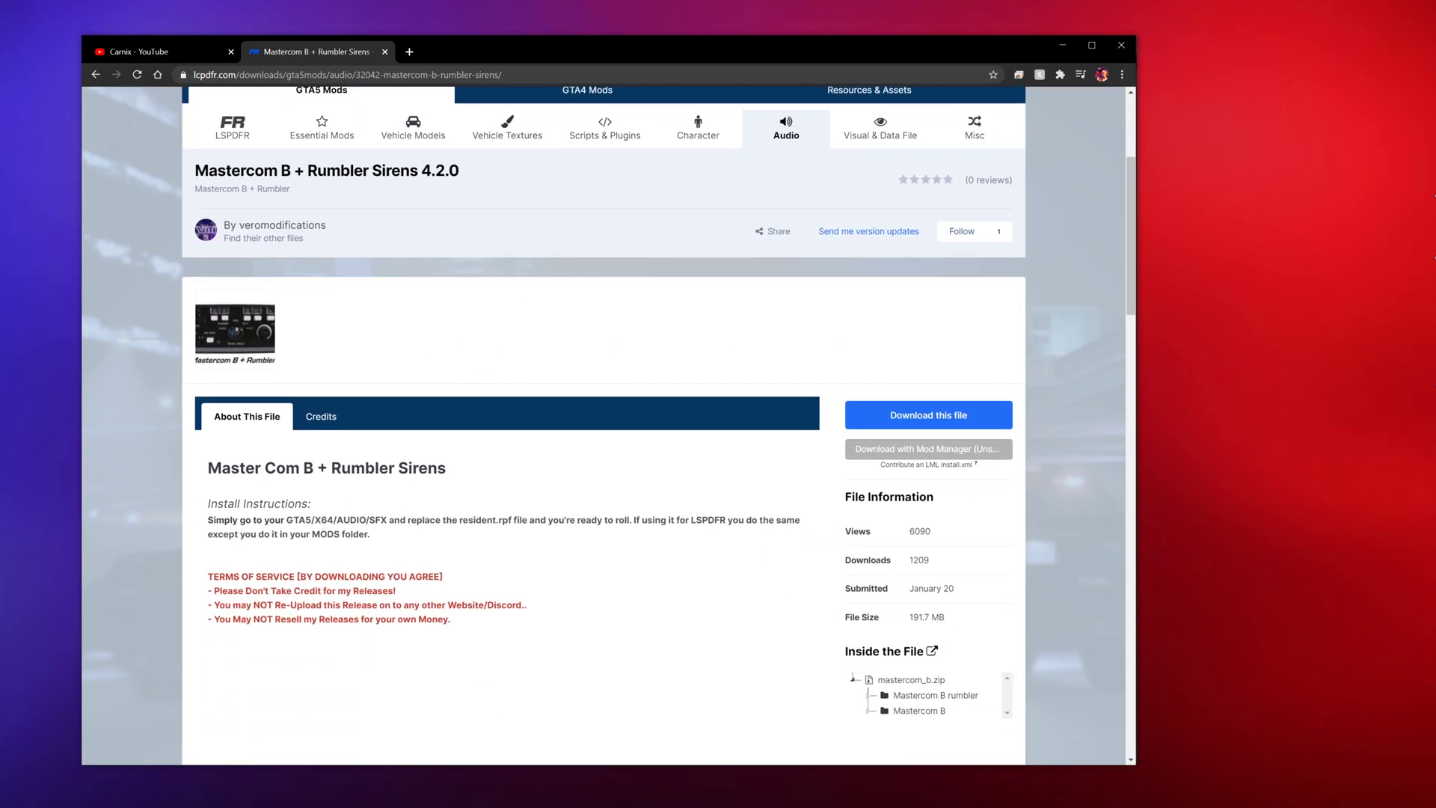
{"action": "left_click_drag", "start_coordinate": [245, 171], "coordinate": [402, 170]}
{"action": "left_click", "coordinate": [402, 171]}
{"action": "scroll", "coordinate": [700, 352], "scroll_direction": "down", "scroll_amount": 1}
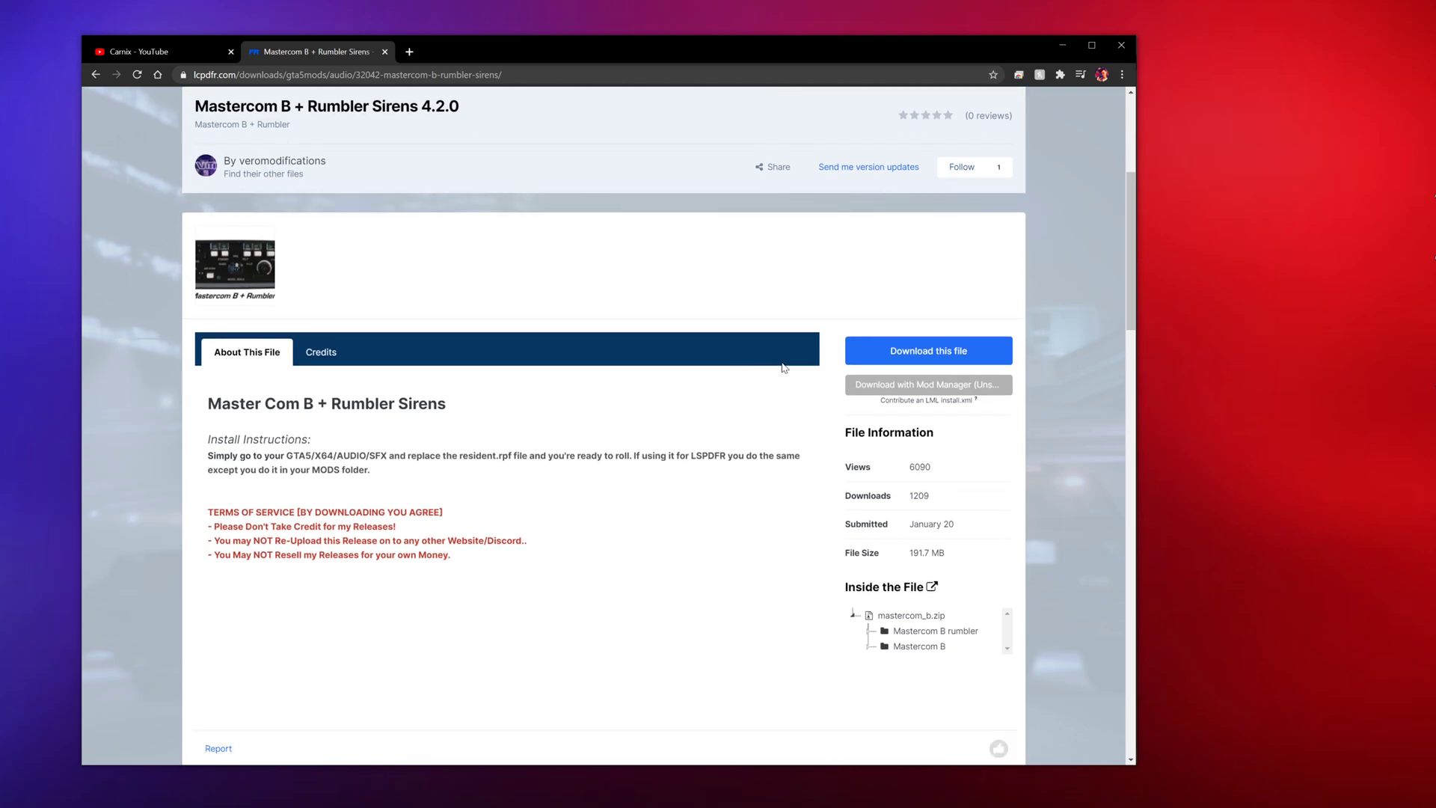
{"action": "left_click", "coordinate": [895, 351]}
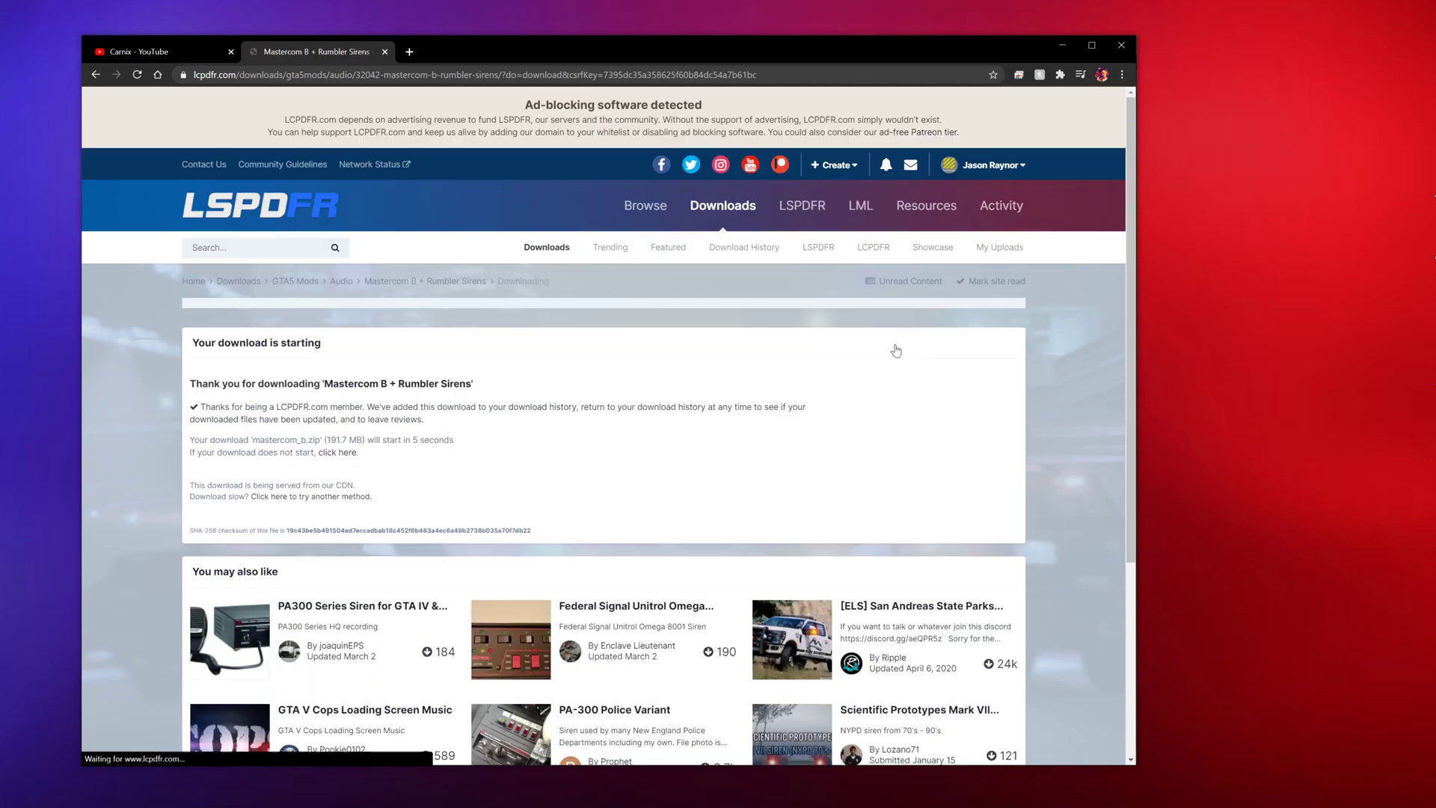
{"action": "scroll", "coordinate": [860, 355], "scroll_direction": "down", "scroll_amount": 1}
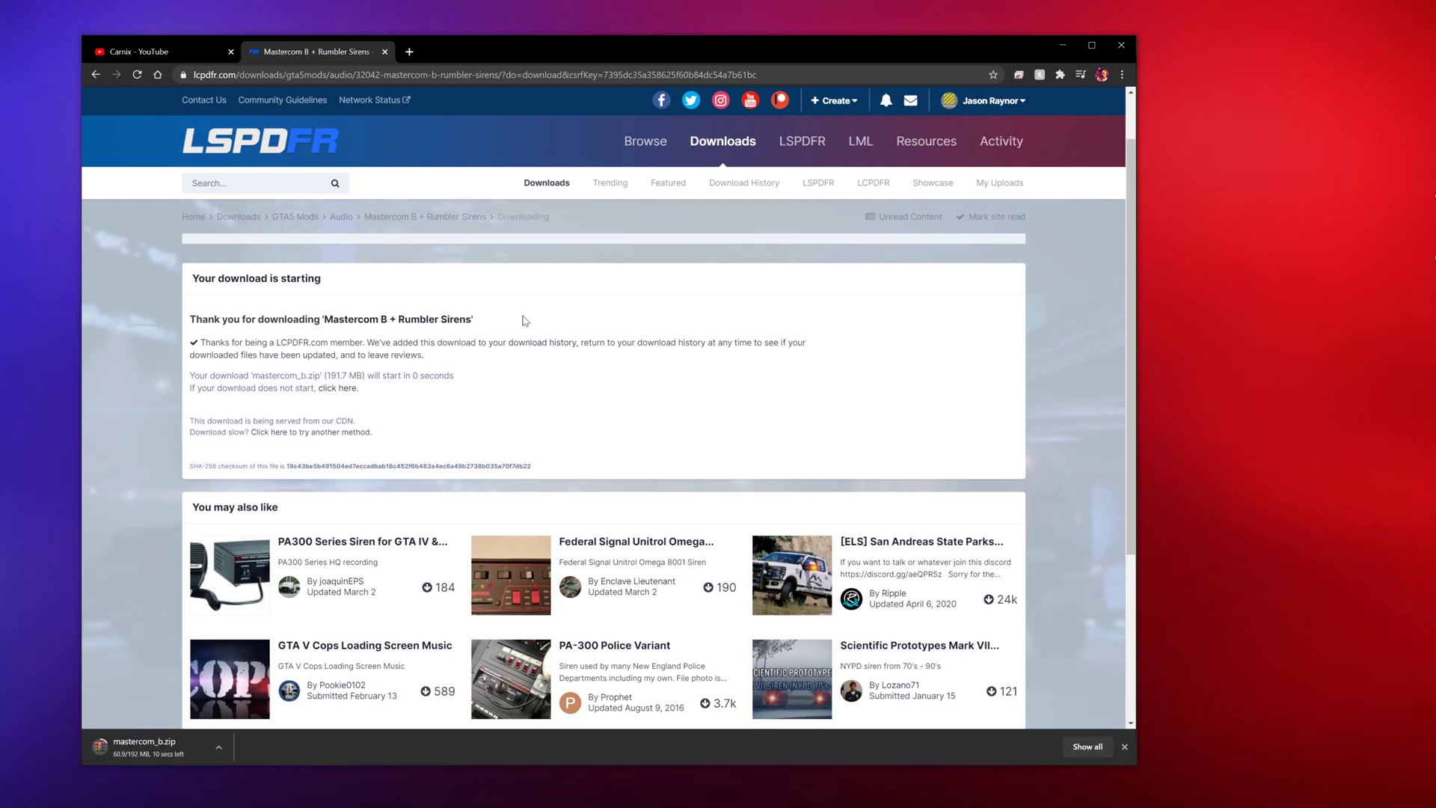
{"action": "scroll", "coordinate": [525, 320], "scroll_direction": "up", "scroll_amount": 1}
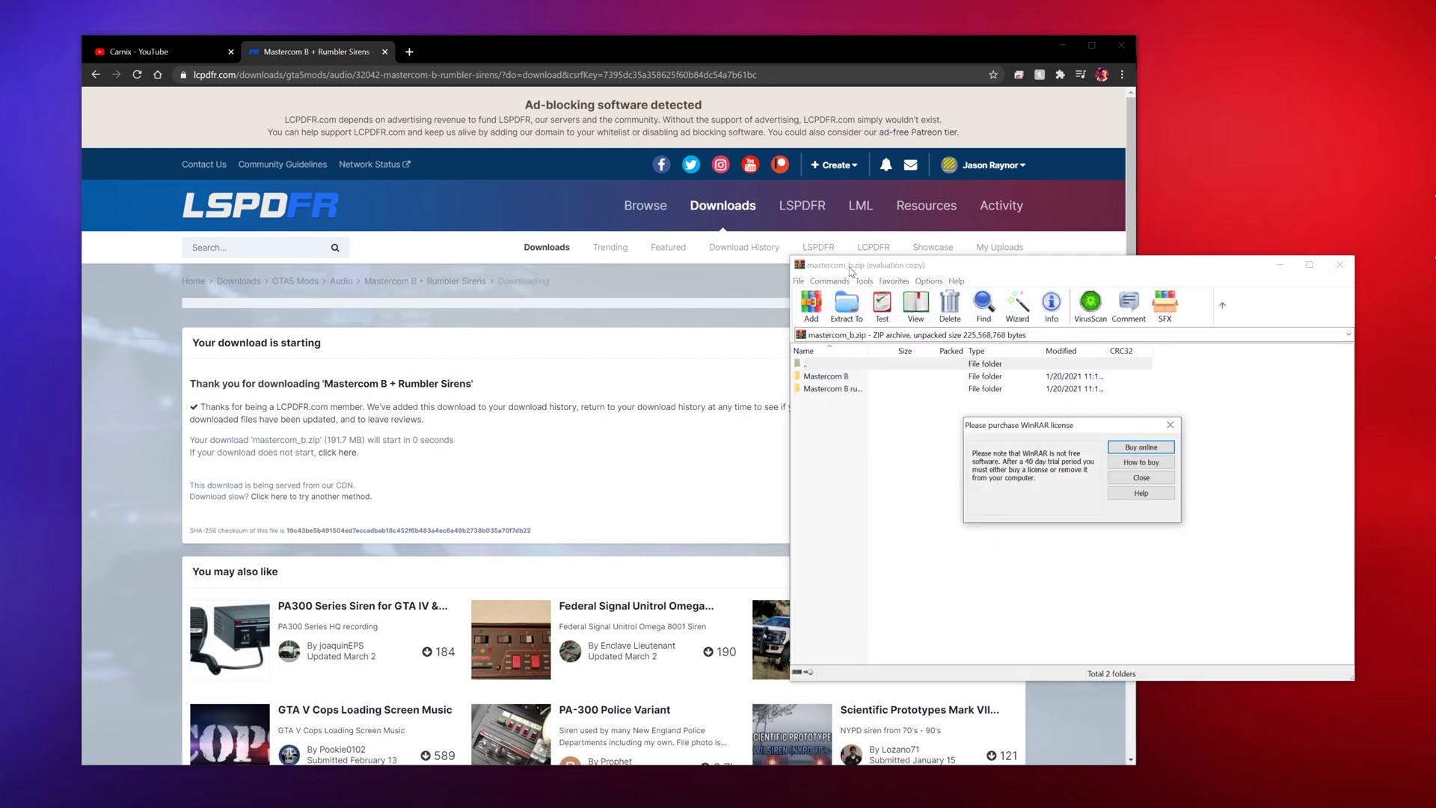
Dismiss the licence reminder and open the Mastercom B rumbler folder to reveal RESIDENT.rpf.
{"action": "left_click", "coordinate": [1170, 425]}
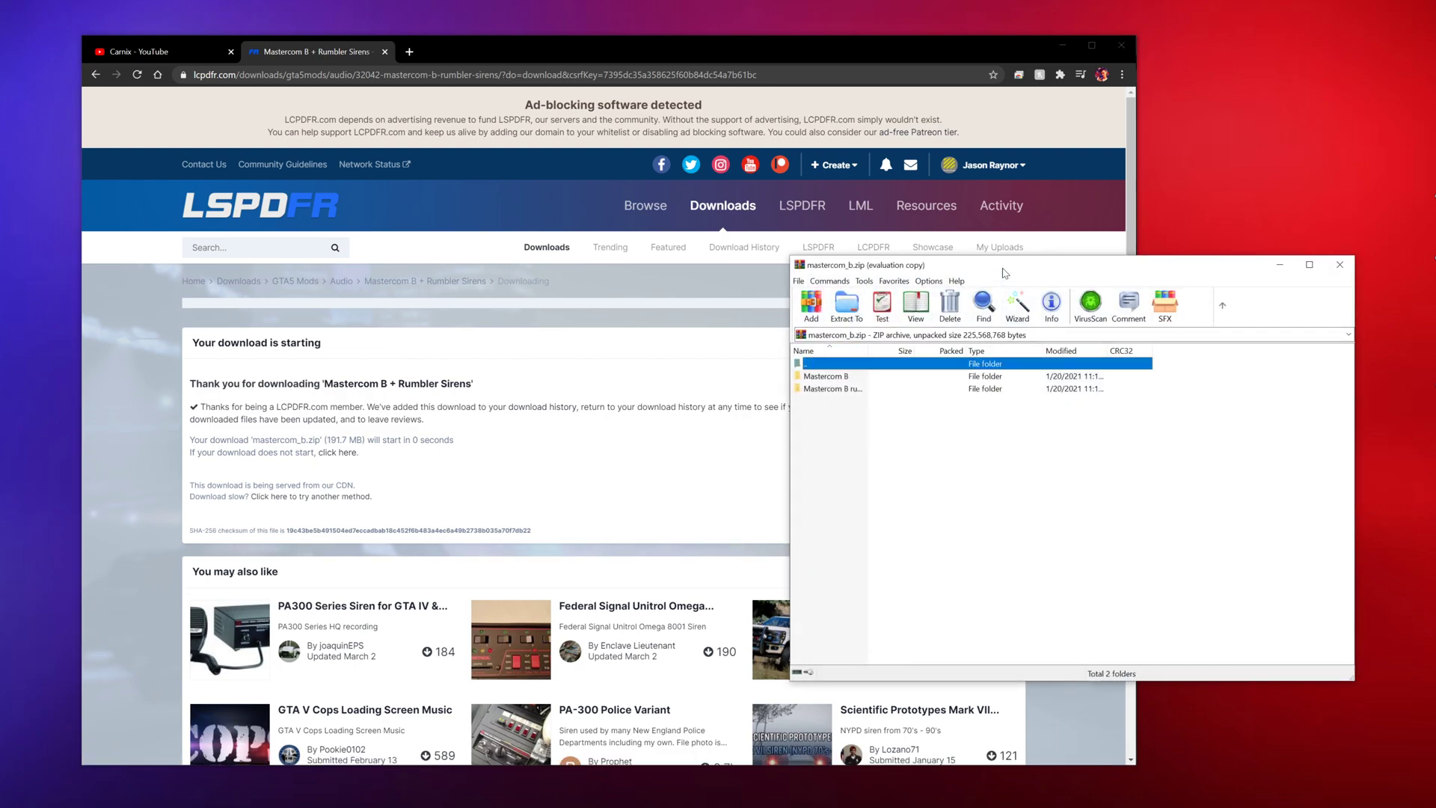
{"action": "left_click_drag", "start_coordinate": [1006, 268], "coordinate": [746, 224]}
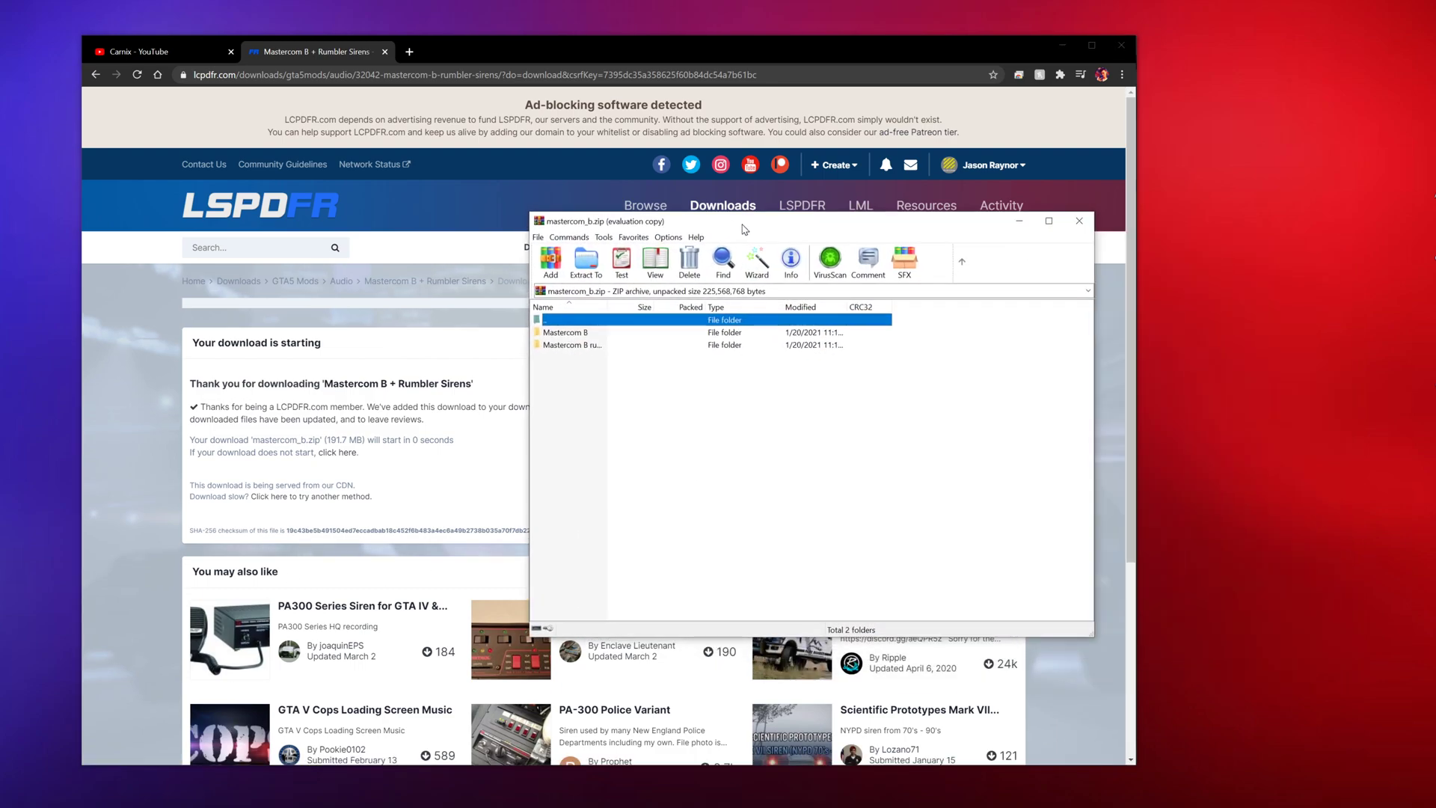
{"action": "left_click", "coordinate": [582, 347]}
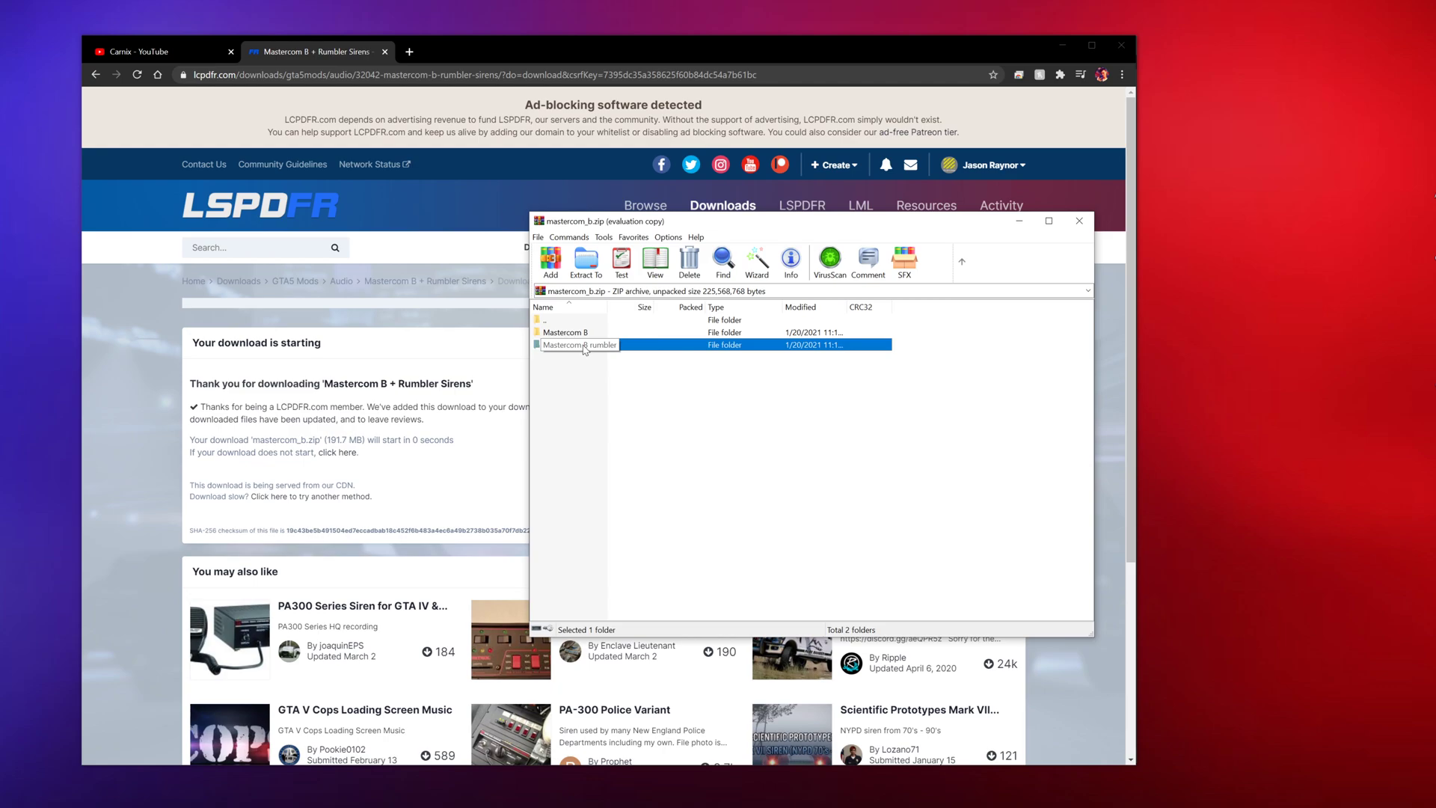
{"action": "double_click", "coordinate": [585, 346]}
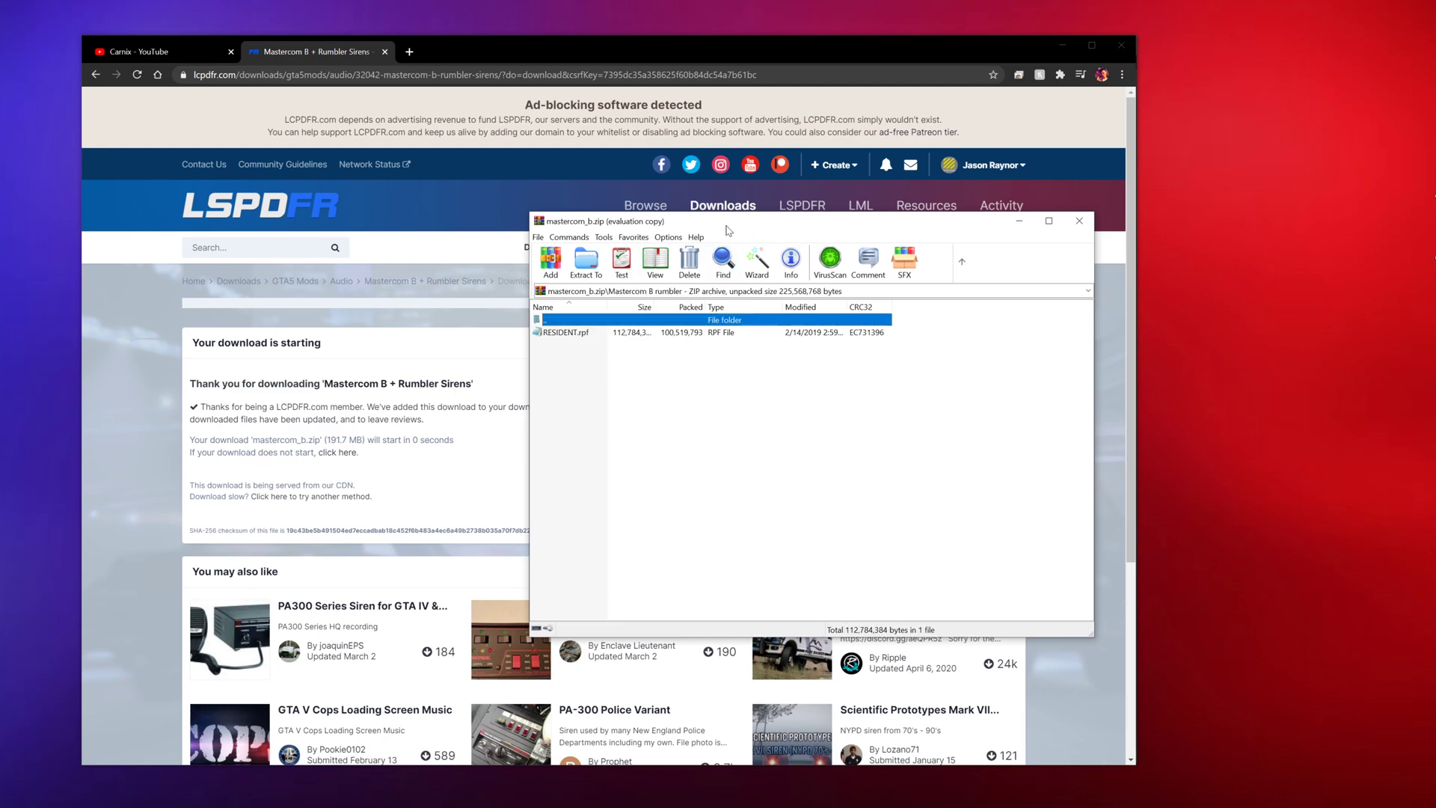
{"action": "left_click_drag", "start_coordinate": [727, 231], "coordinate": [927, 164]}
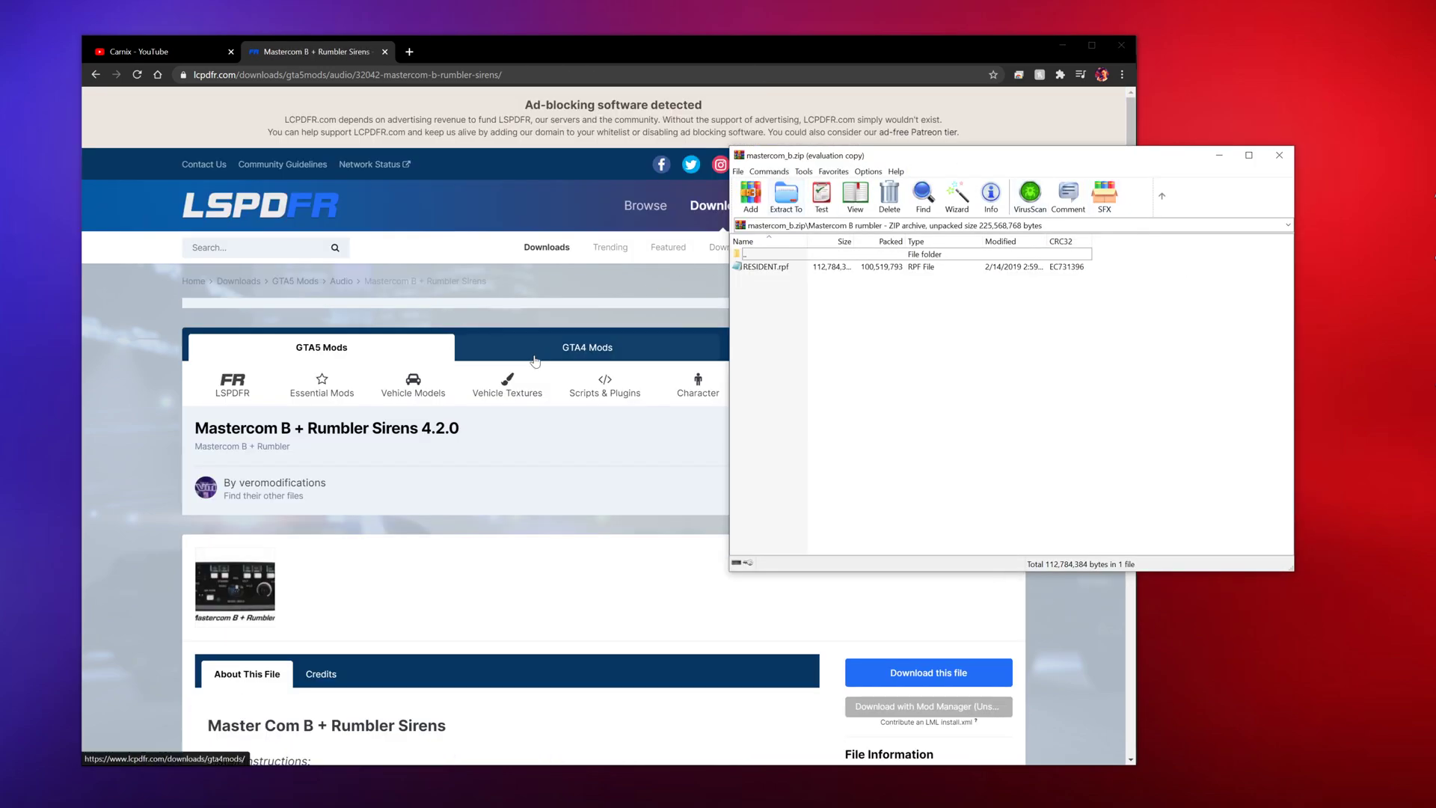
{"action": "scroll", "coordinate": [526, 371], "scroll_direction": "down", "scroll_amount": 10}
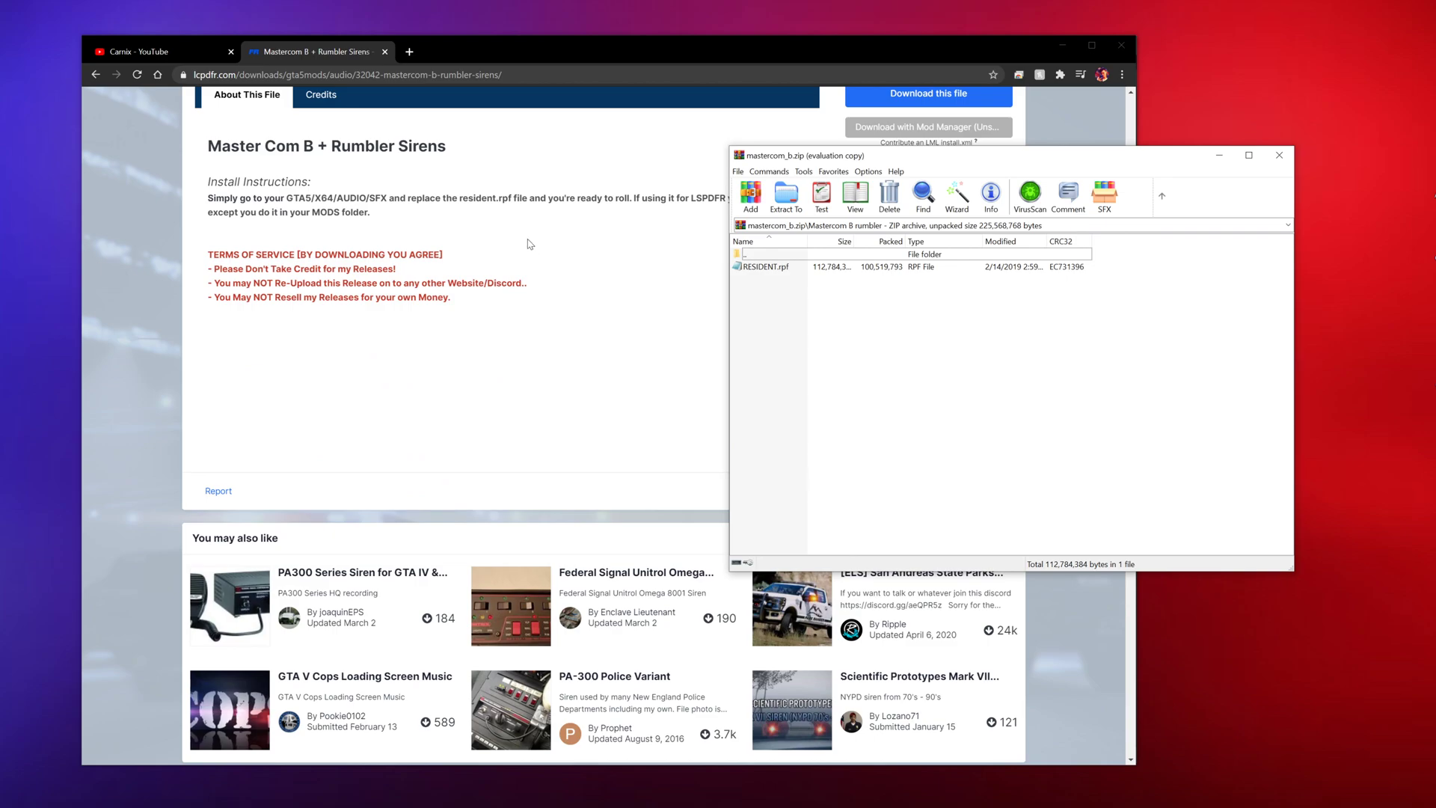
{"action": "left_click_drag", "start_coordinate": [797, 157], "coordinate": [826, 228]}
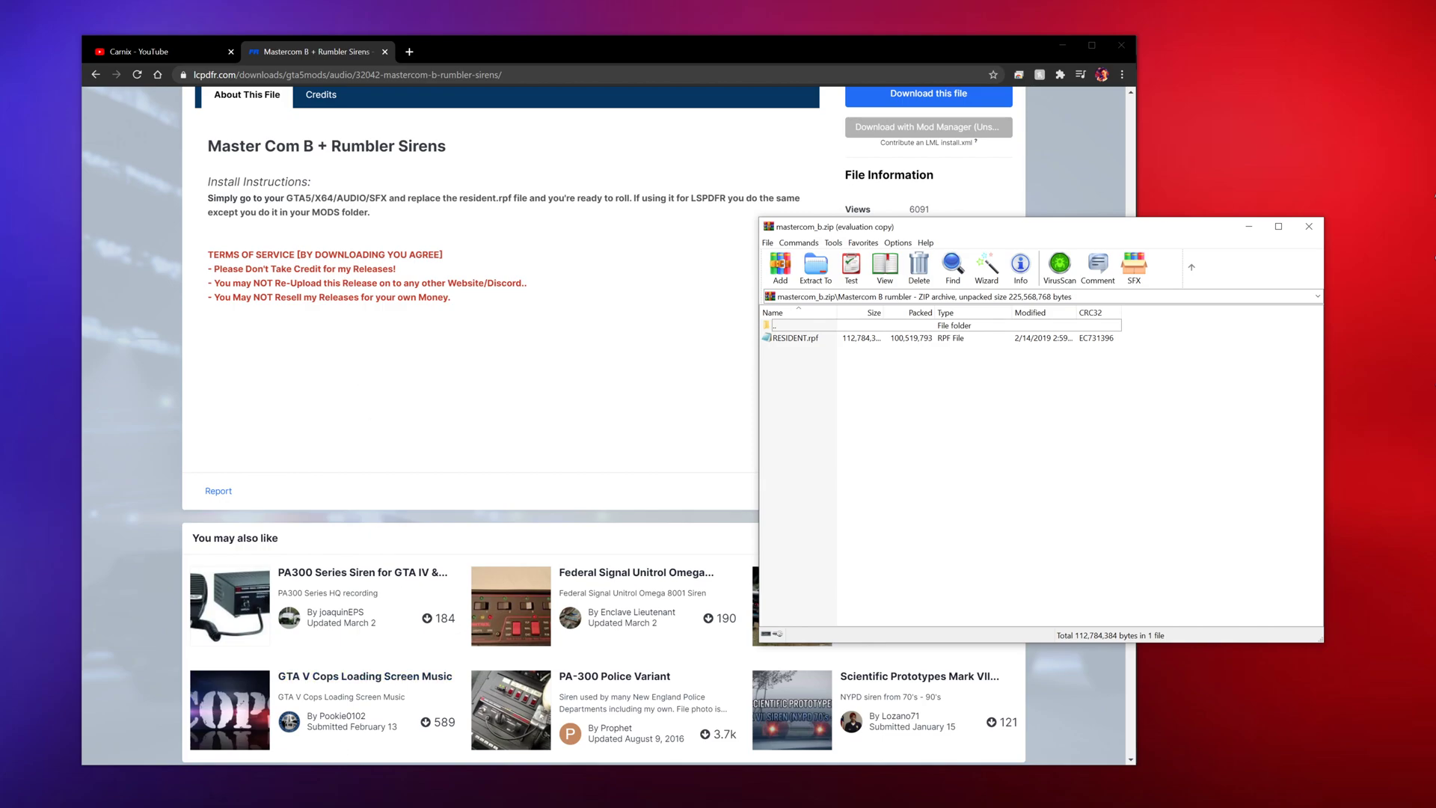
Dock the Mastercom B download page on the right half beside the Grand Theft Auto V folder.
{"action": "key", "text": "alt+Tab"}
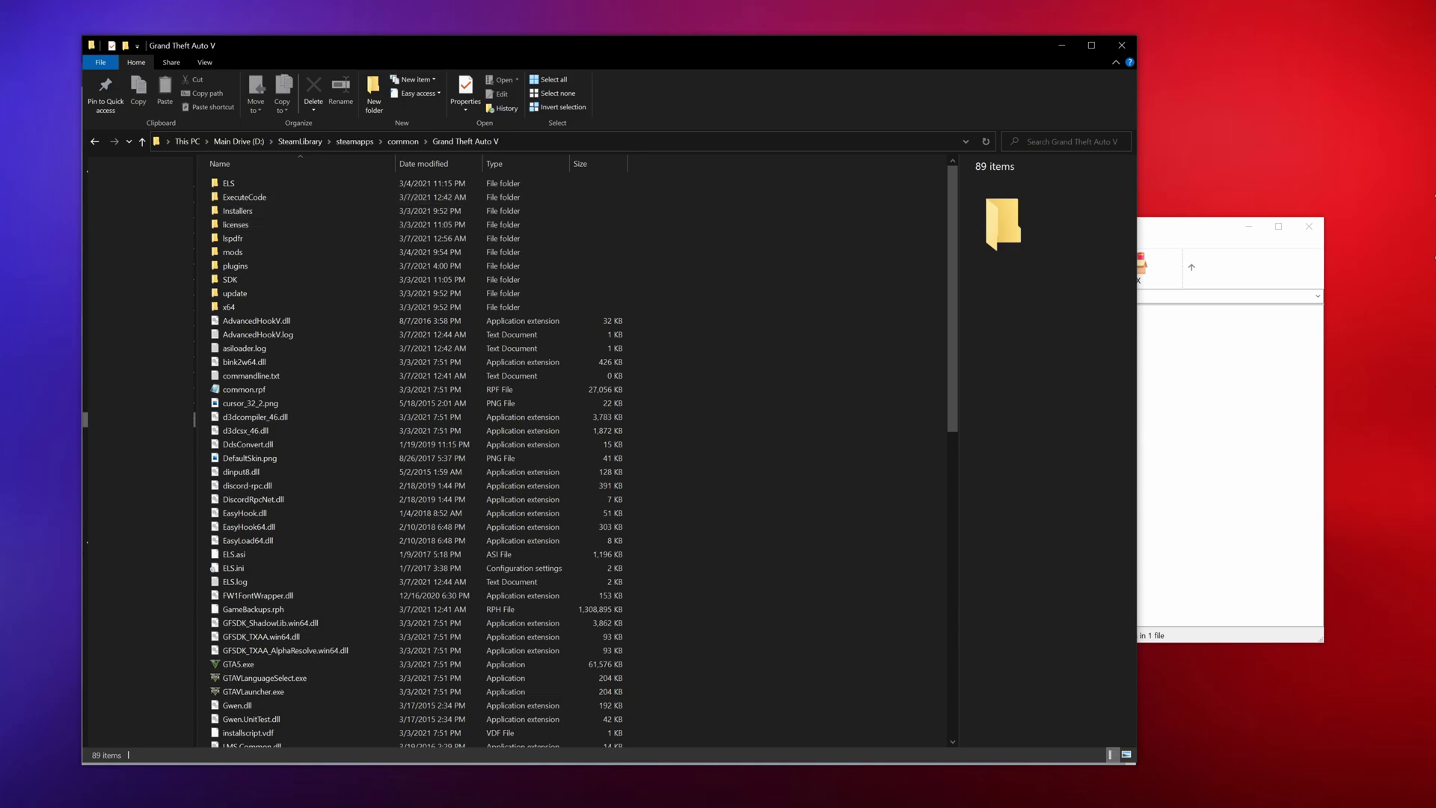
{"action": "key", "text": "alt+Tab"}
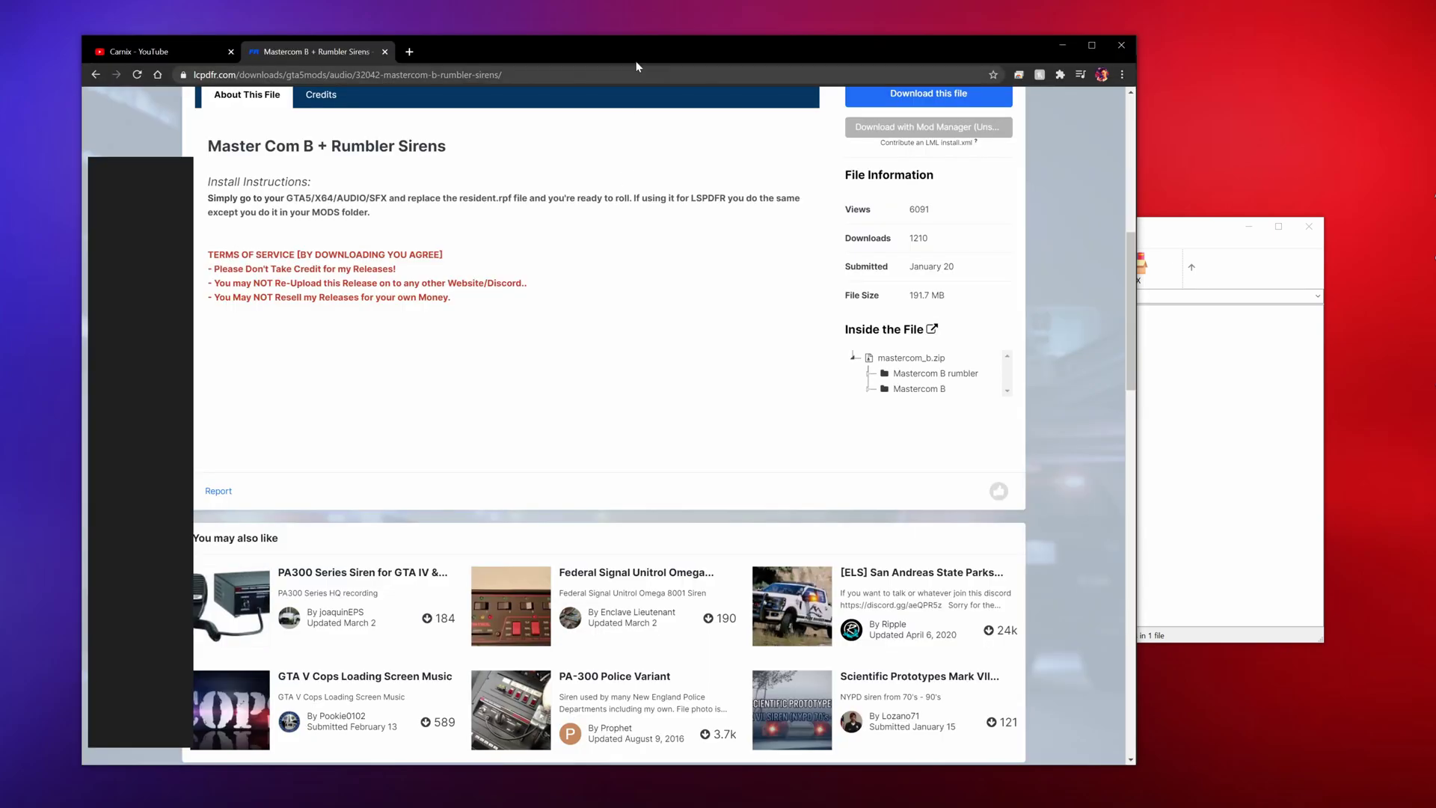
{"action": "left_click_drag", "start_coordinate": [928, 16], "coordinate": [1435, 136]}
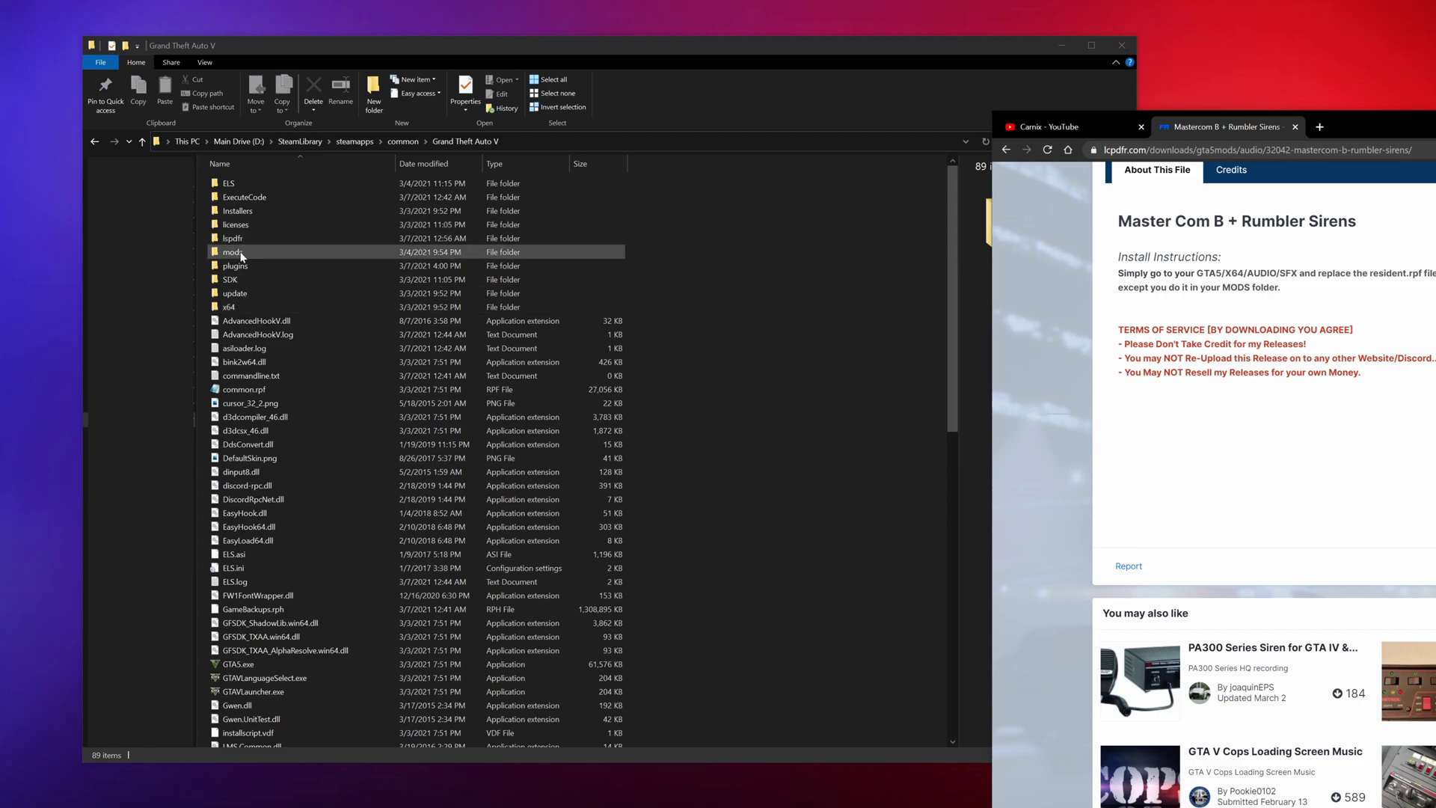
Navigate the Grand Theft Auto V folder into mods\x64\audio\sfx.
{"action": "double_click", "coordinate": [241, 256]}
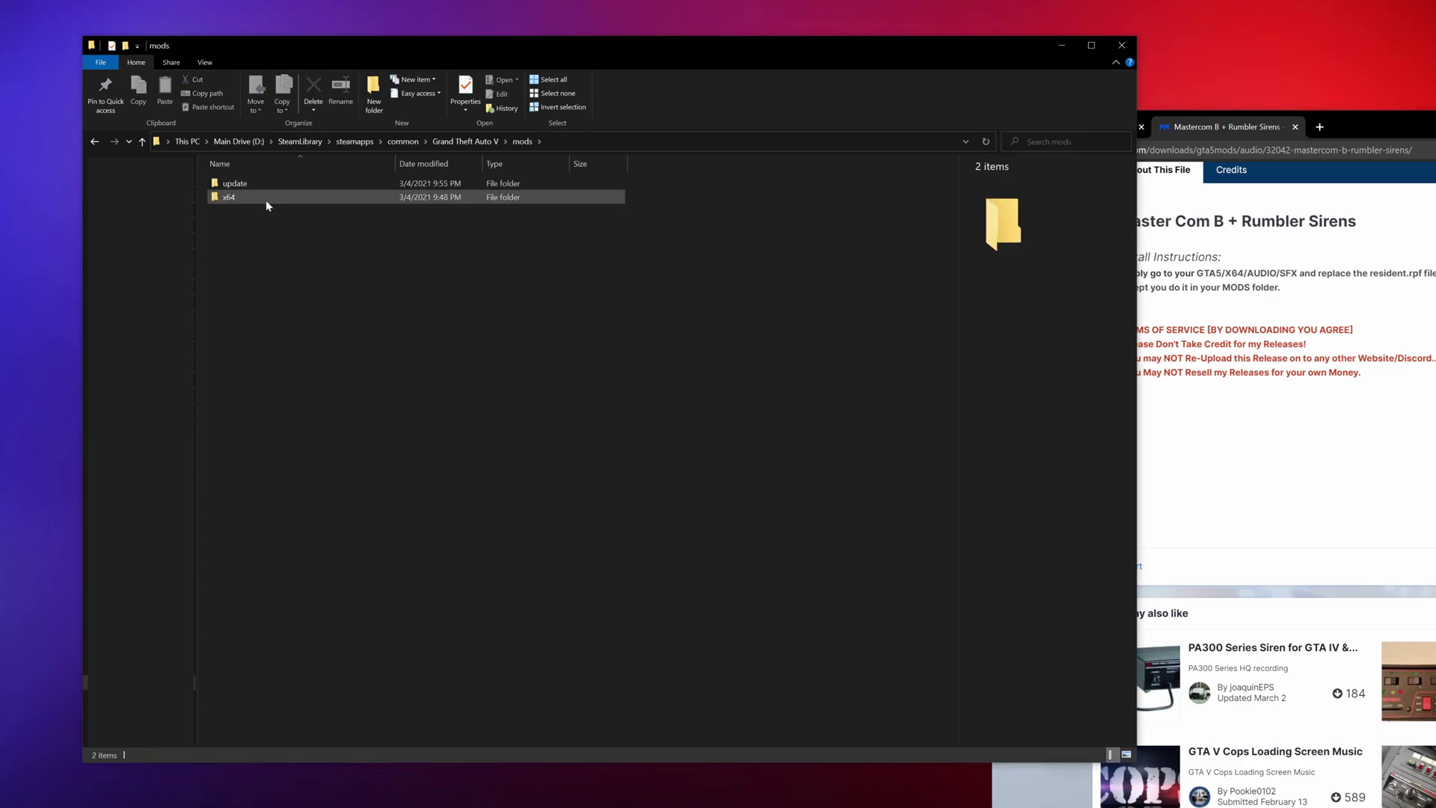
{"action": "left_click", "coordinate": [465, 141]}
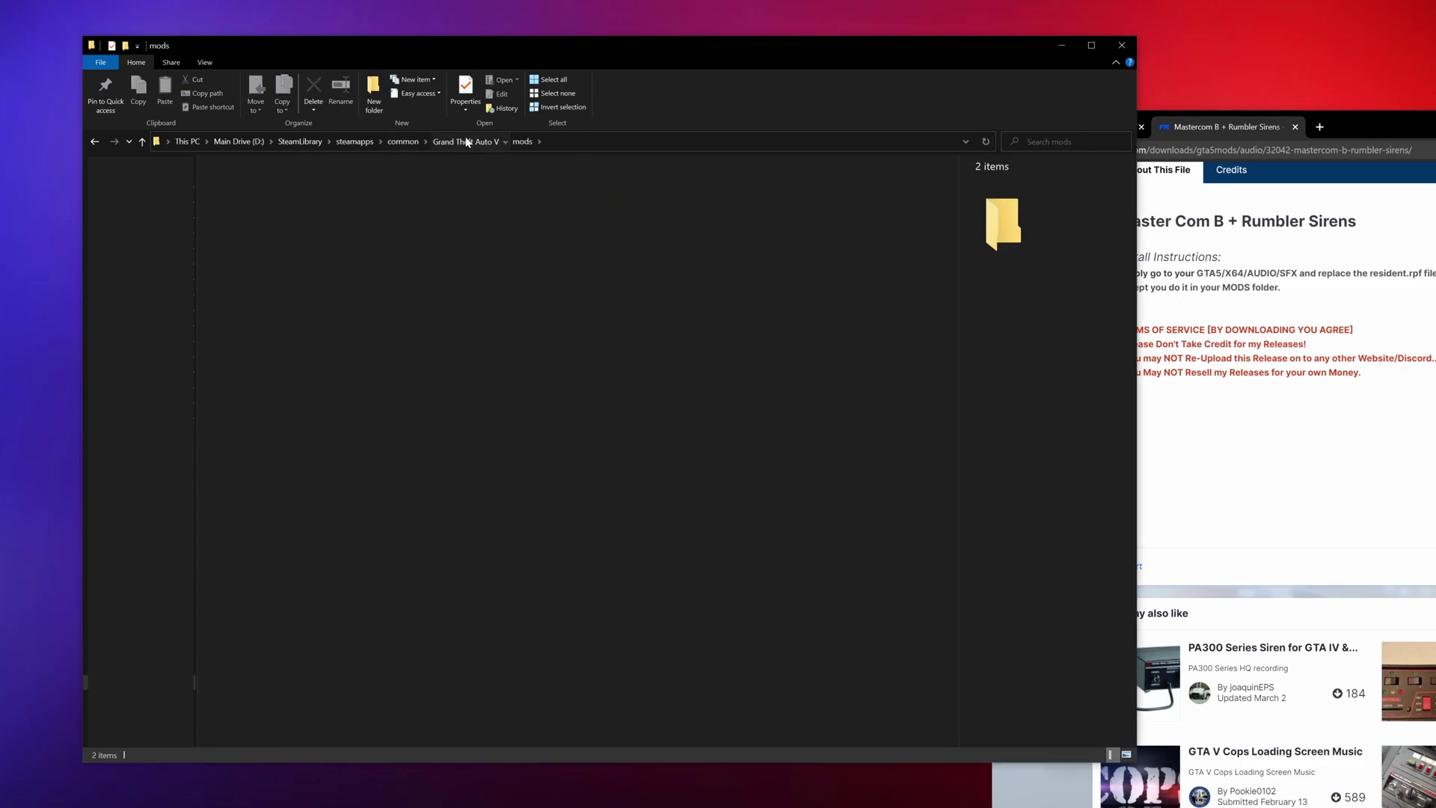
{"action": "left_click", "coordinate": [234, 308]}
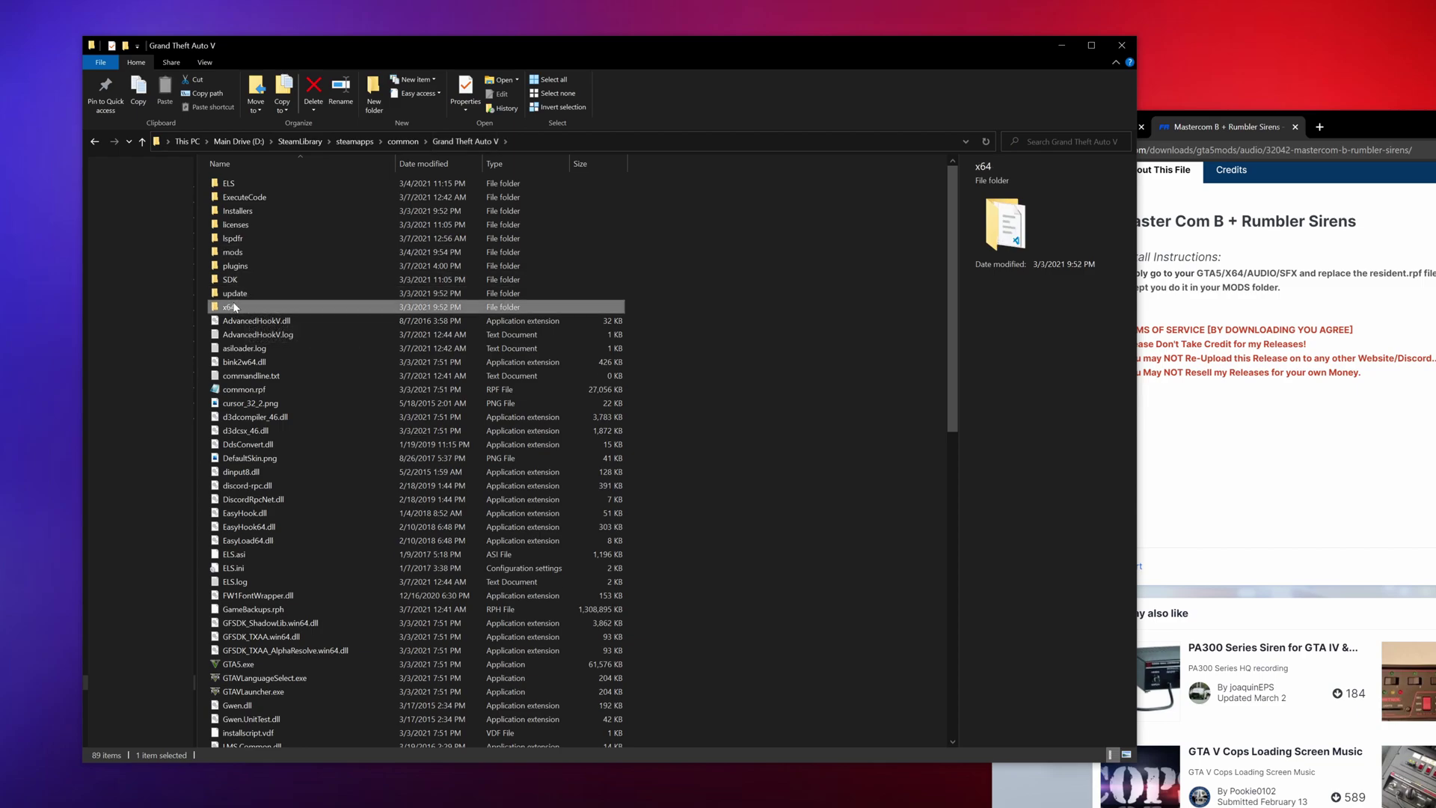
{"action": "double_click", "coordinate": [243, 252]}
{"action": "double_click", "coordinate": [270, 197]}
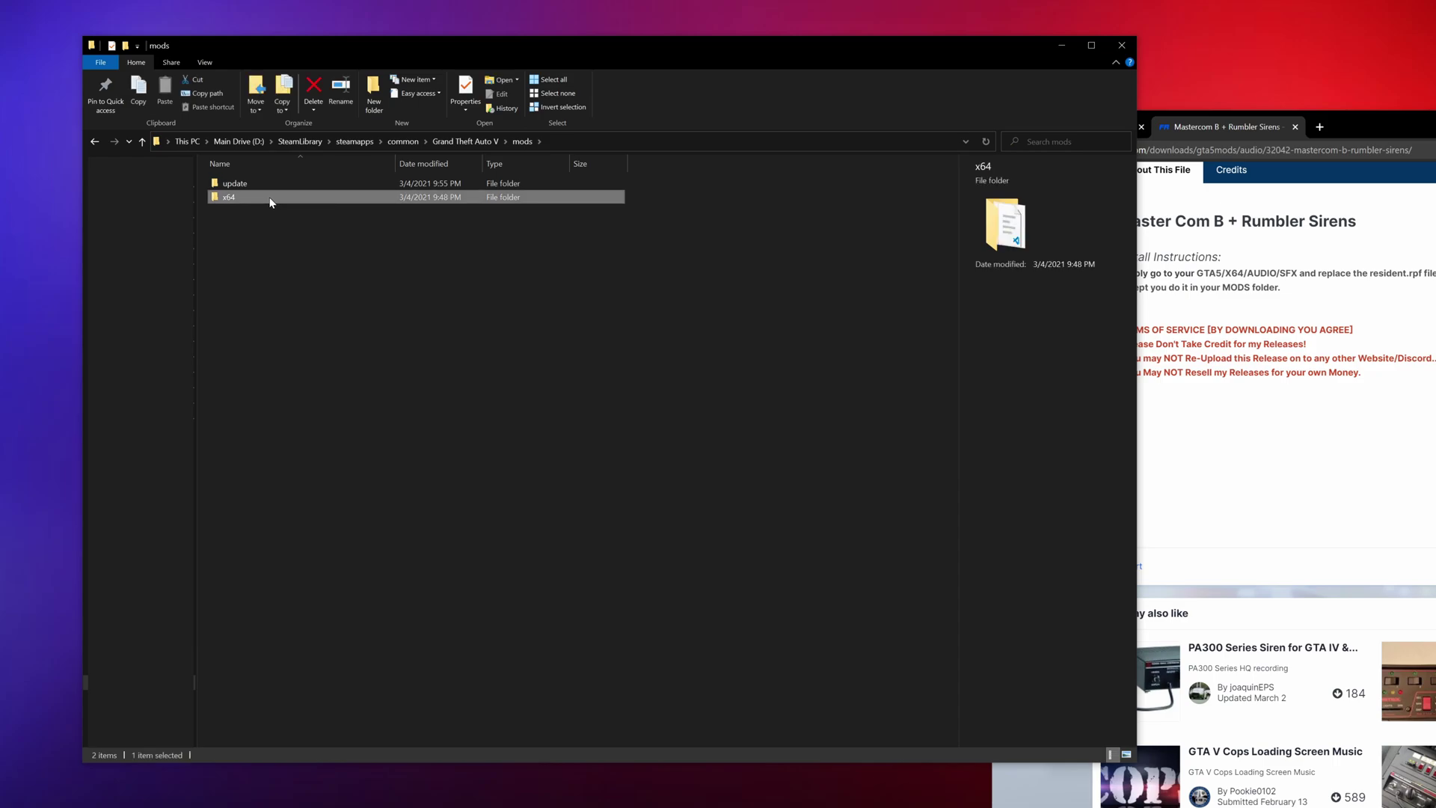
{"action": "double_click", "coordinate": [265, 187]}
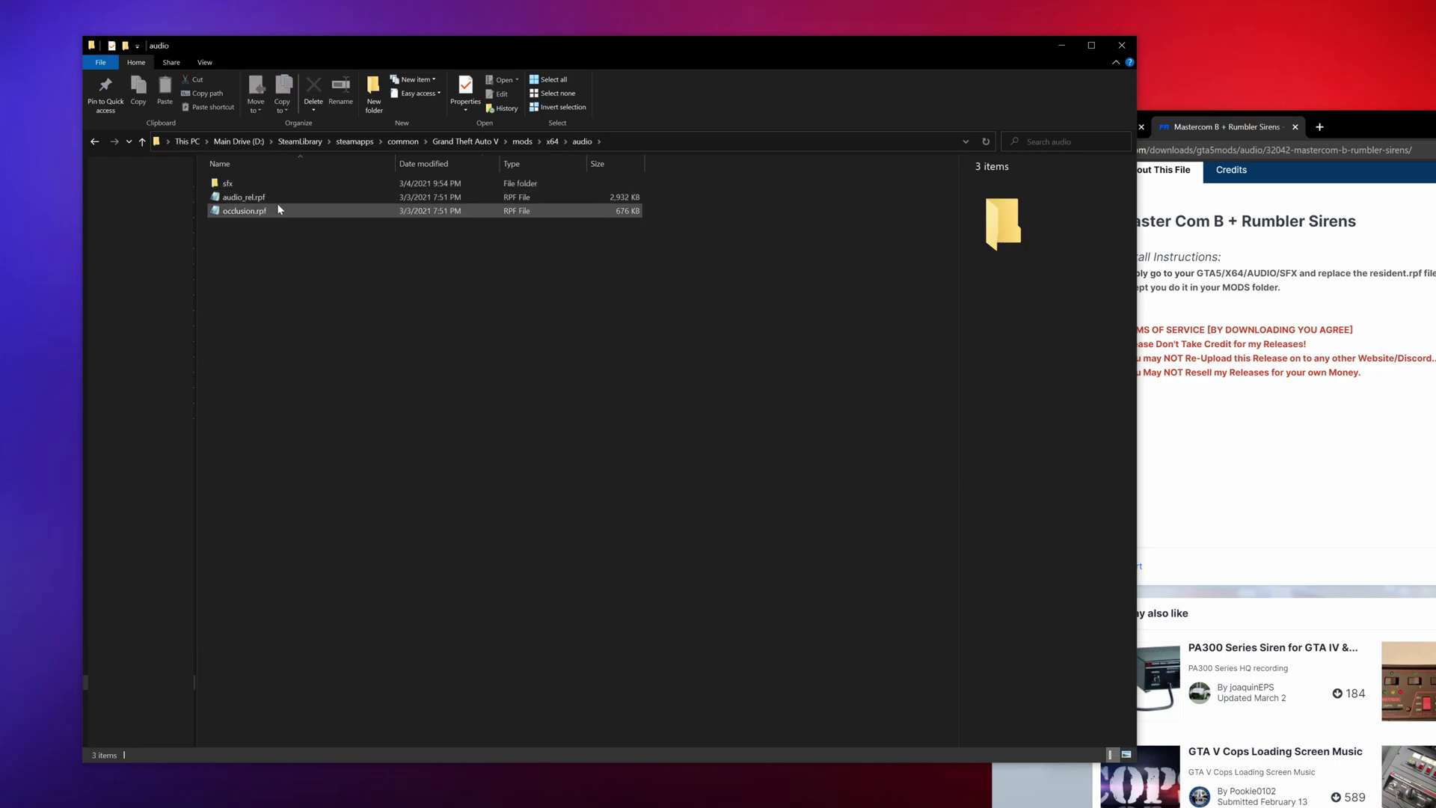
{"action": "double_click", "coordinate": [297, 185]}
{"action": "scroll", "coordinate": [798, 362], "scroll_direction": "down", "scroll_amount": 4}
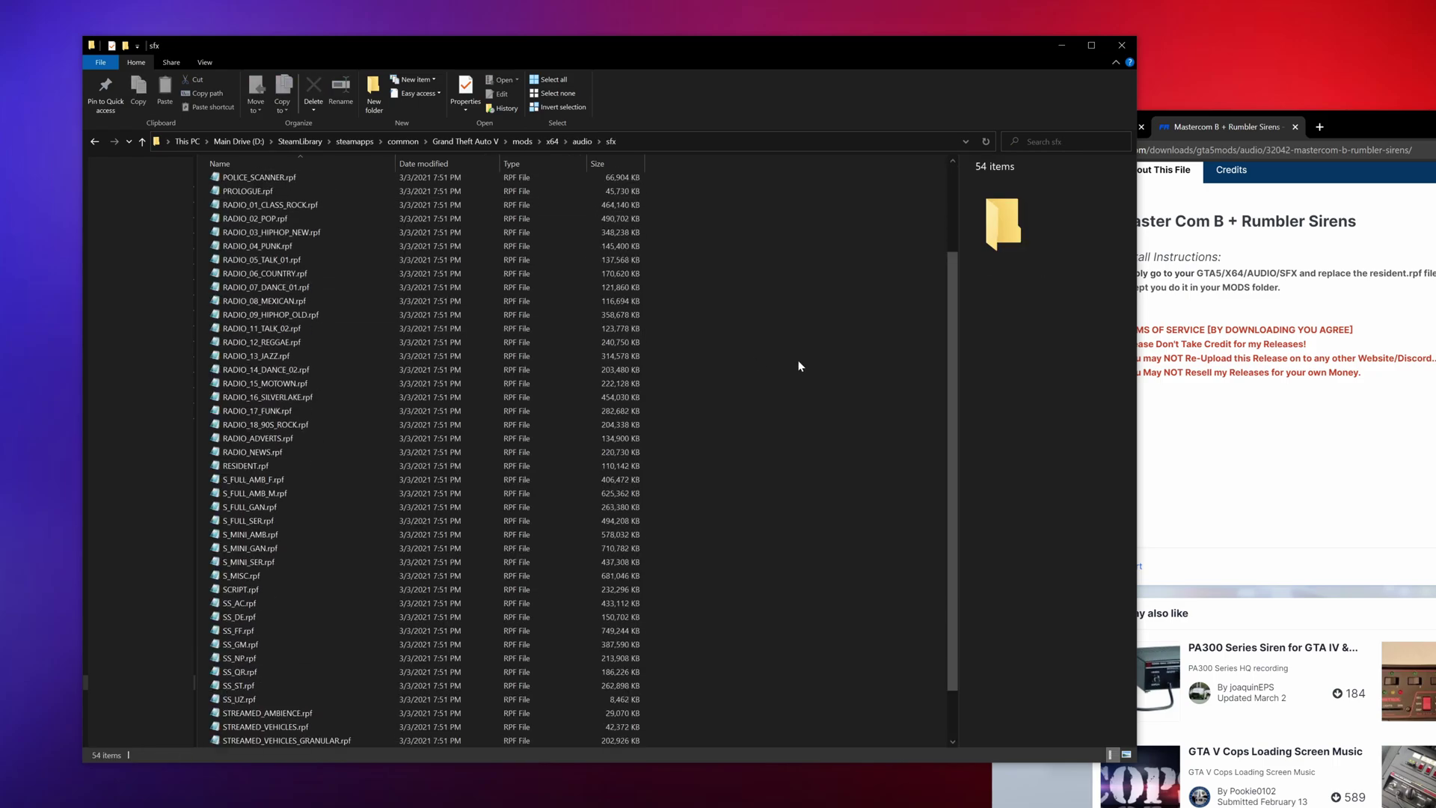
Drag the mod's RESIDENT.rpf into sfx, replacing the original, and return to the LCPDFR page.
{"action": "left_click_drag", "start_coordinate": [1389, 135], "coordinate": [590, 65]}
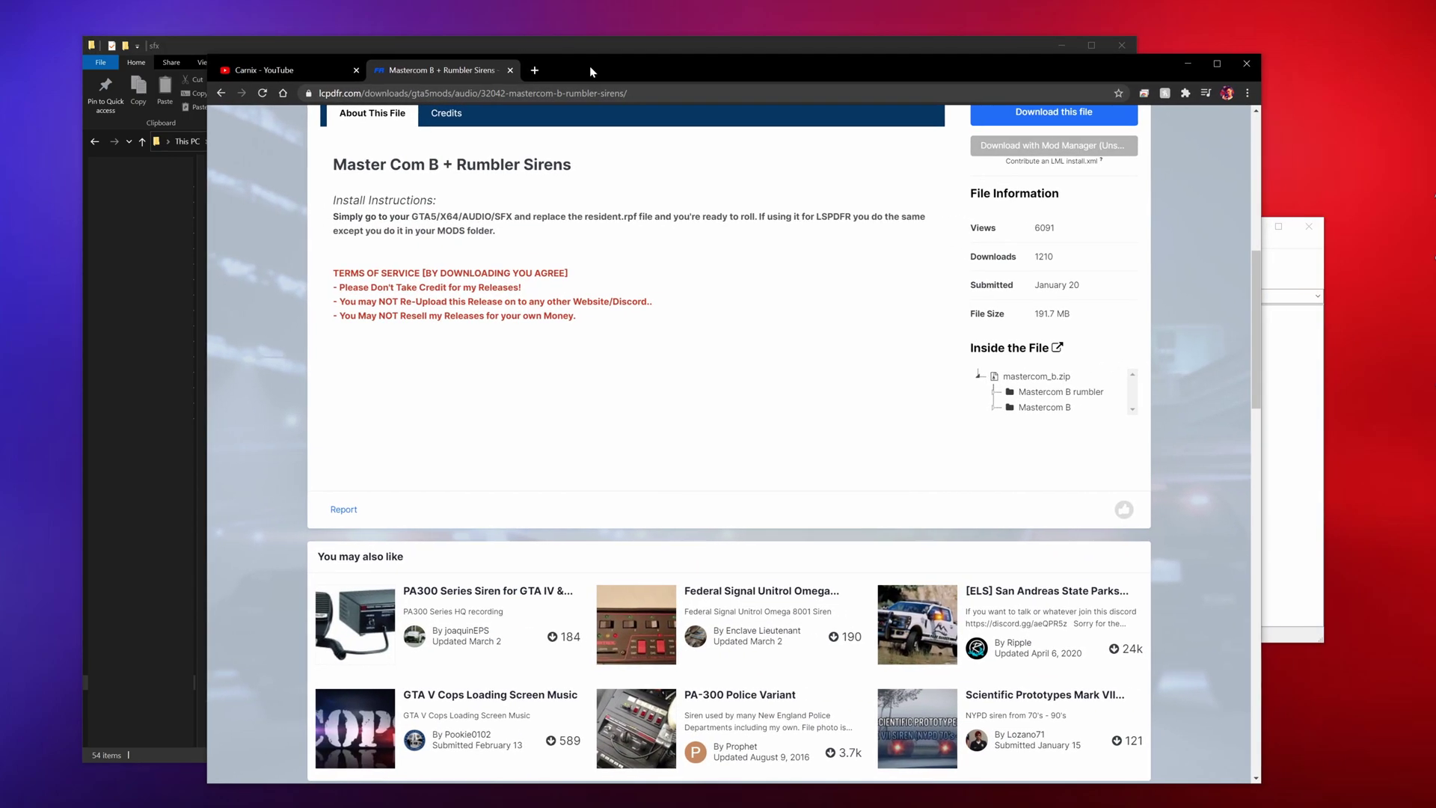
{"action": "left_click", "coordinate": [1189, 63]}
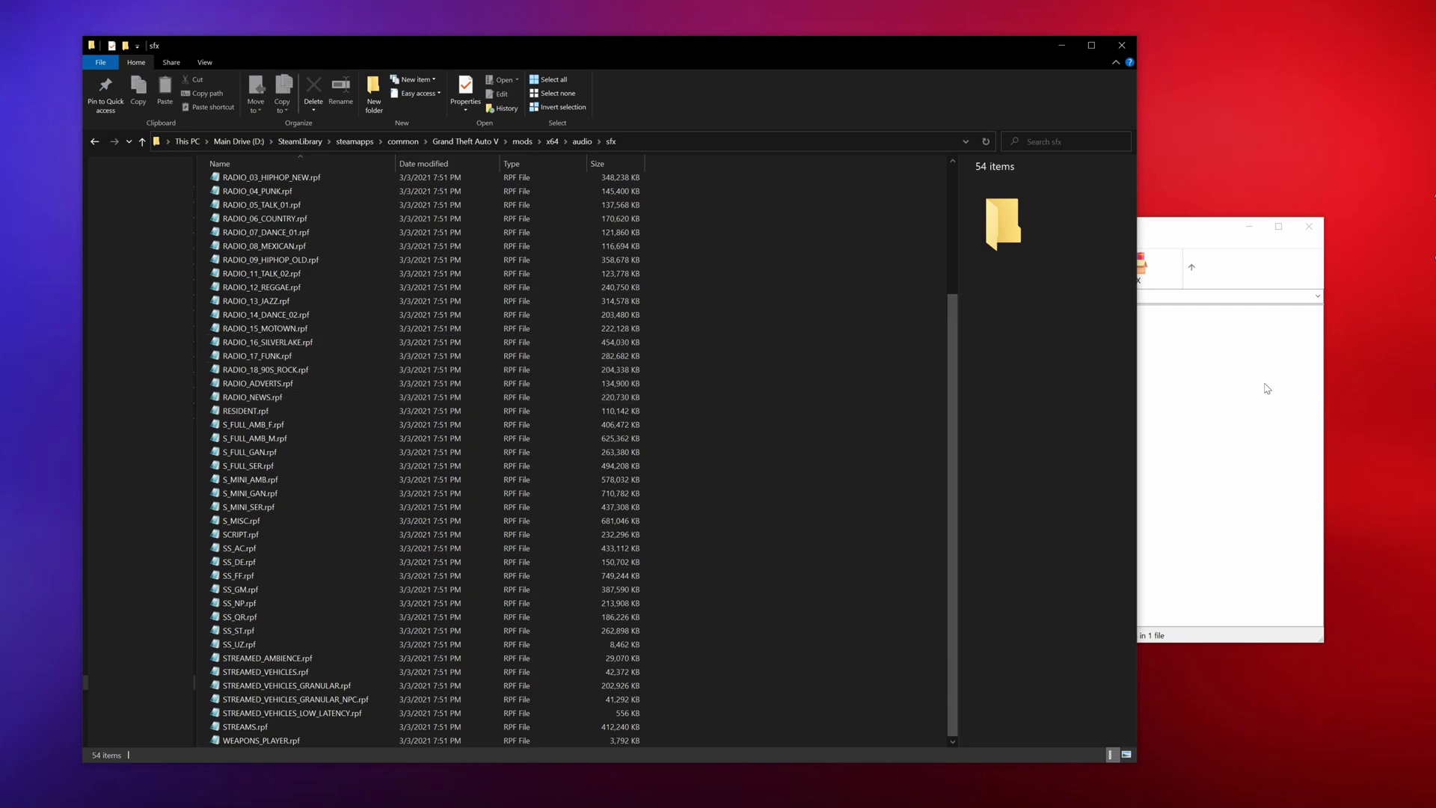
{"action": "left_click", "coordinate": [1241, 380]}
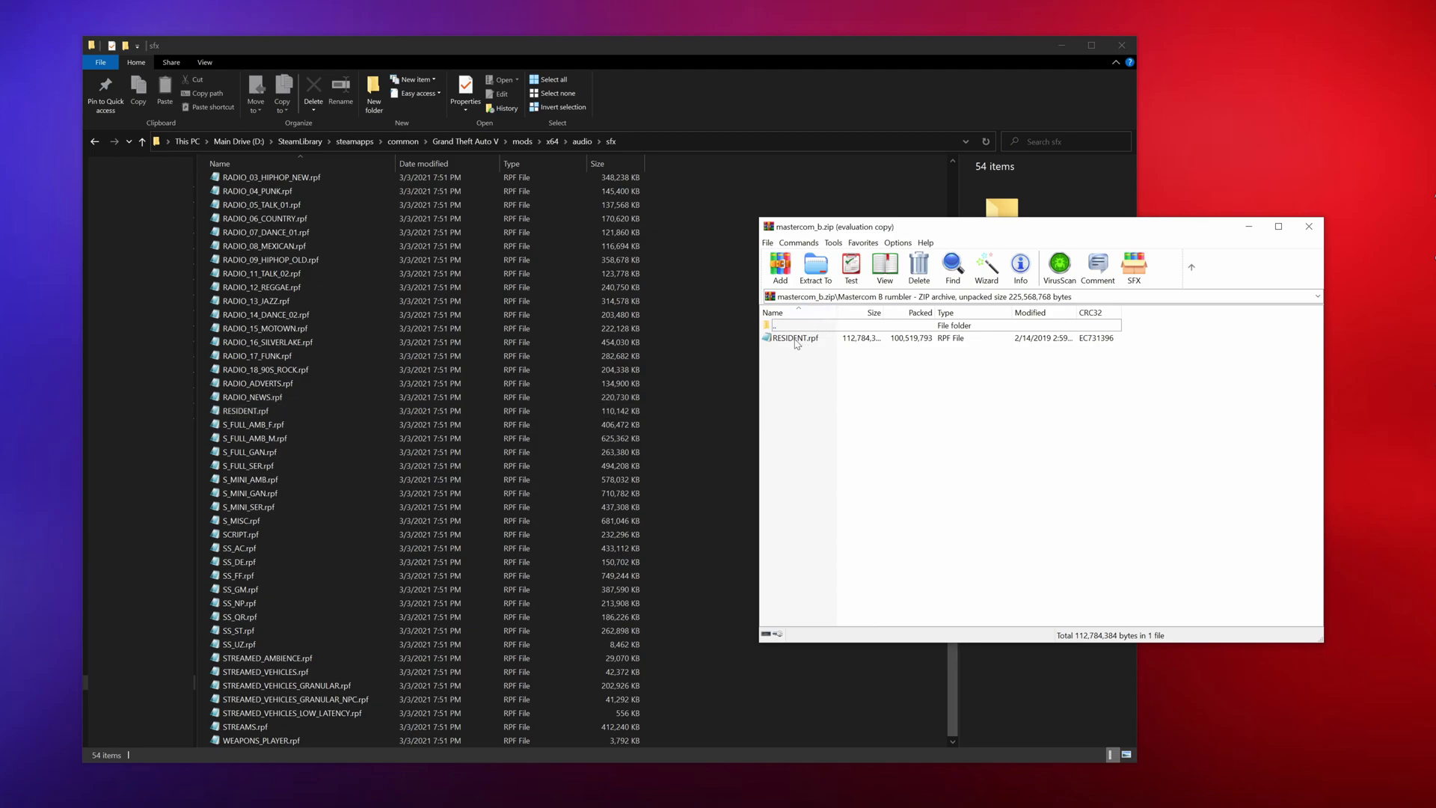
{"action": "left_click_drag", "start_coordinate": [794, 341], "coordinate": [721, 377]}
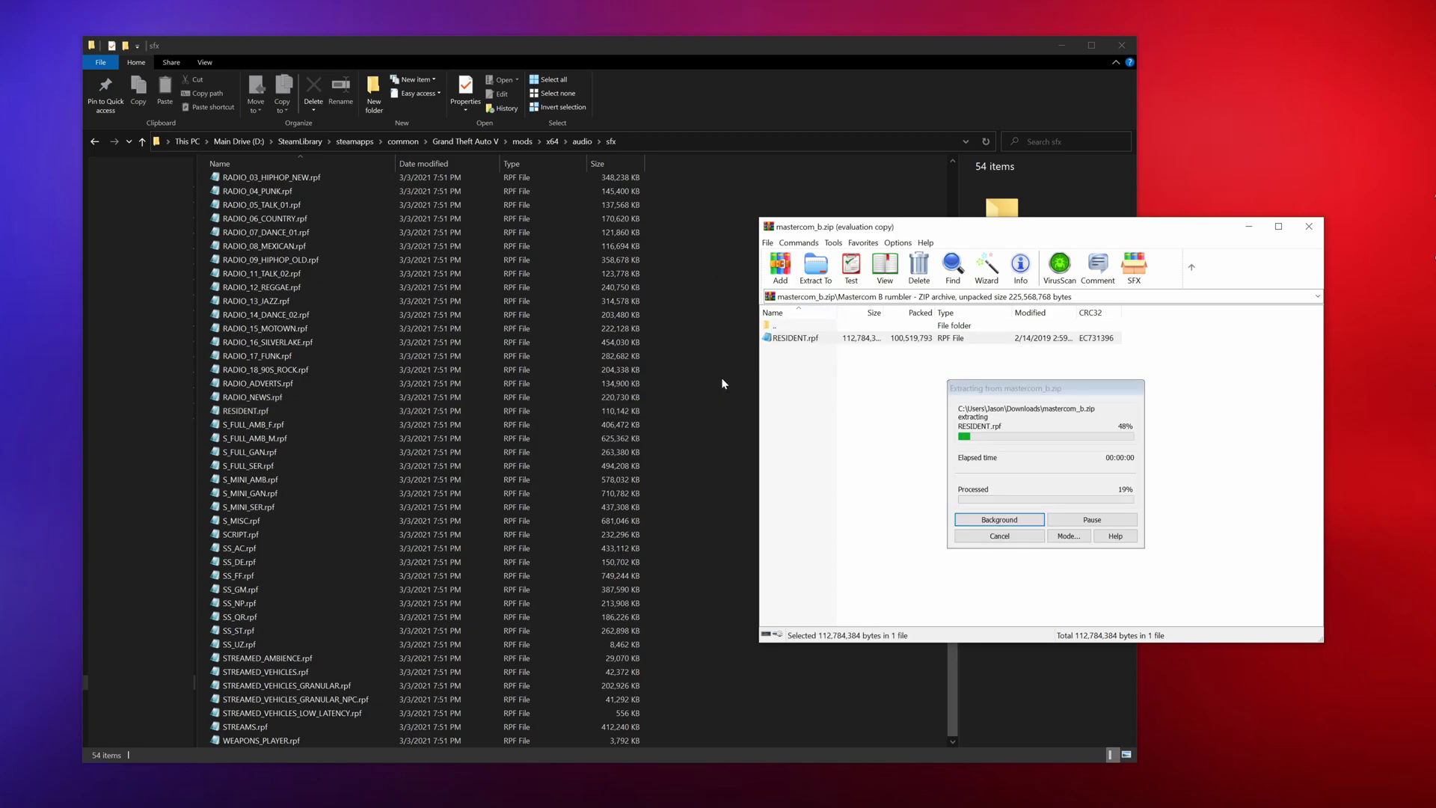
{"action": "left_click", "coordinate": [719, 398]}
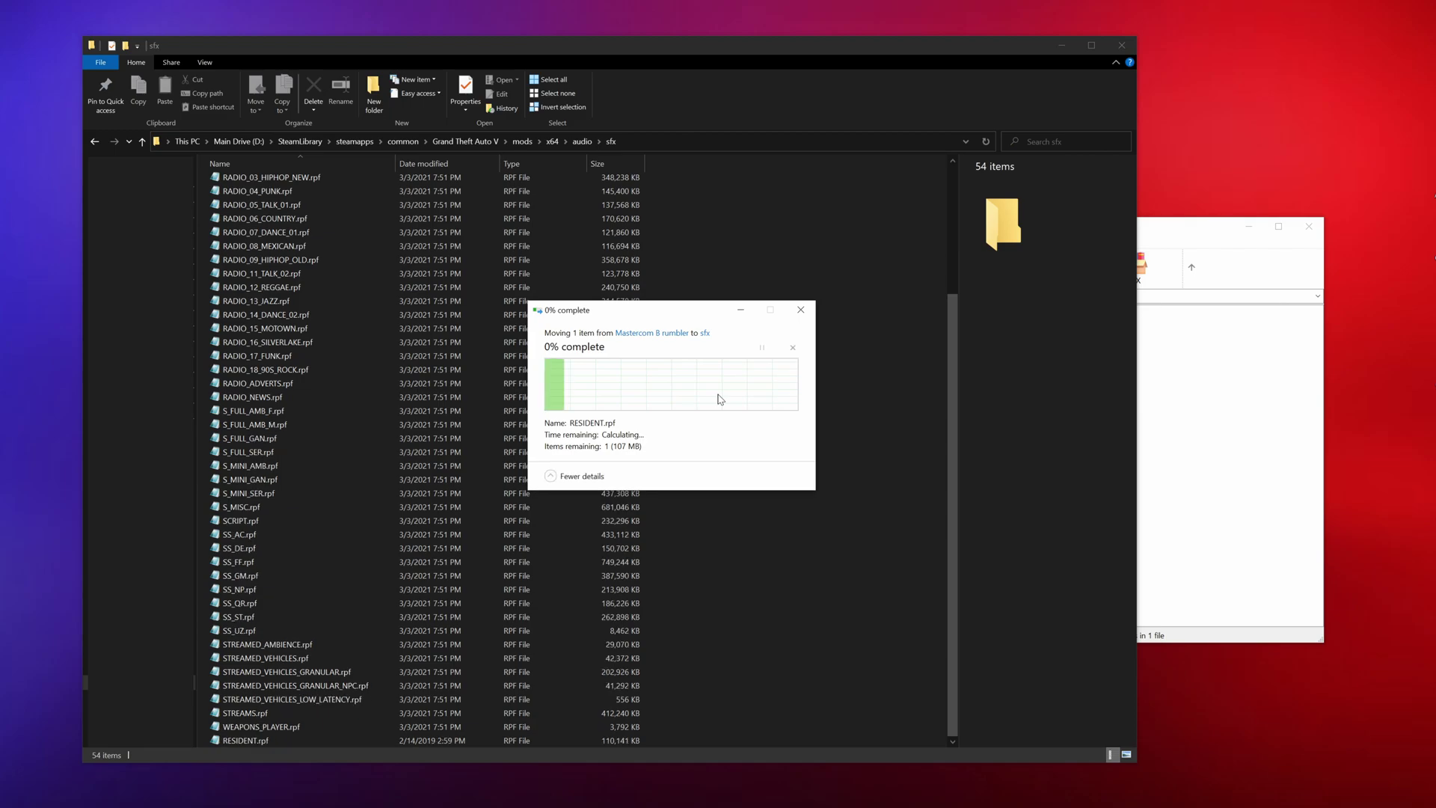
{"action": "left_click", "coordinate": [1197, 353]}
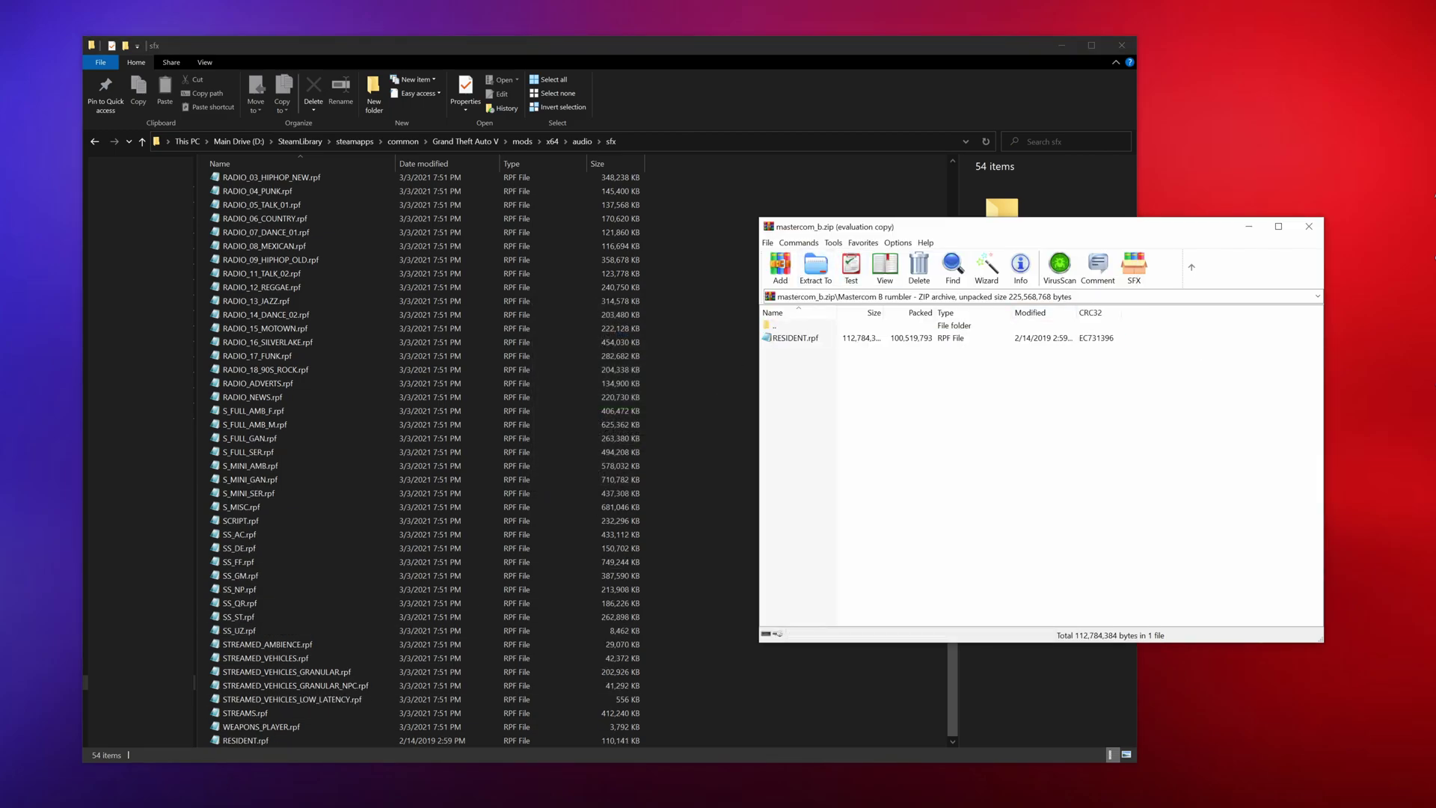
{"action": "key", "text": "alt+Tab"}
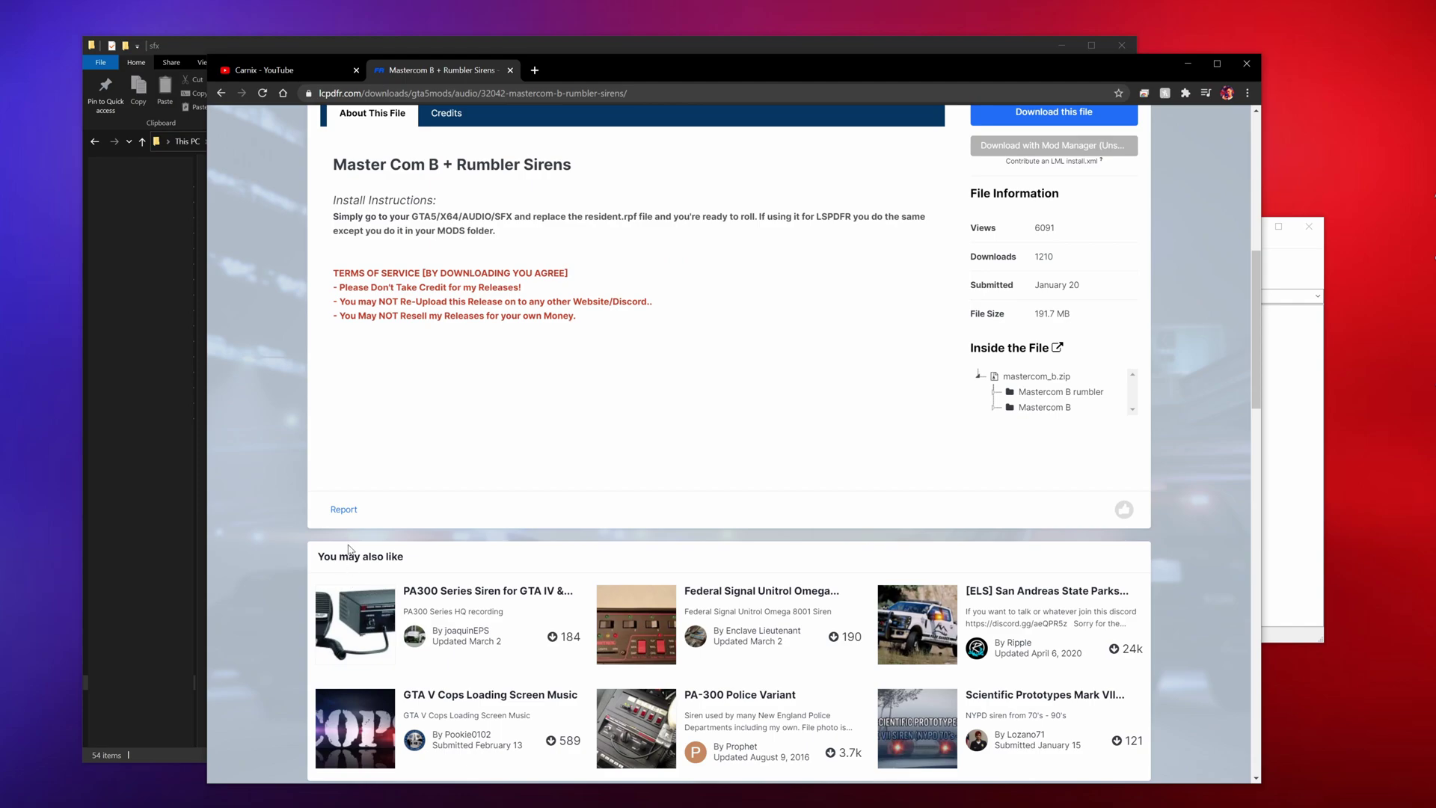
{"action": "left_click", "coordinate": [720, 590]}
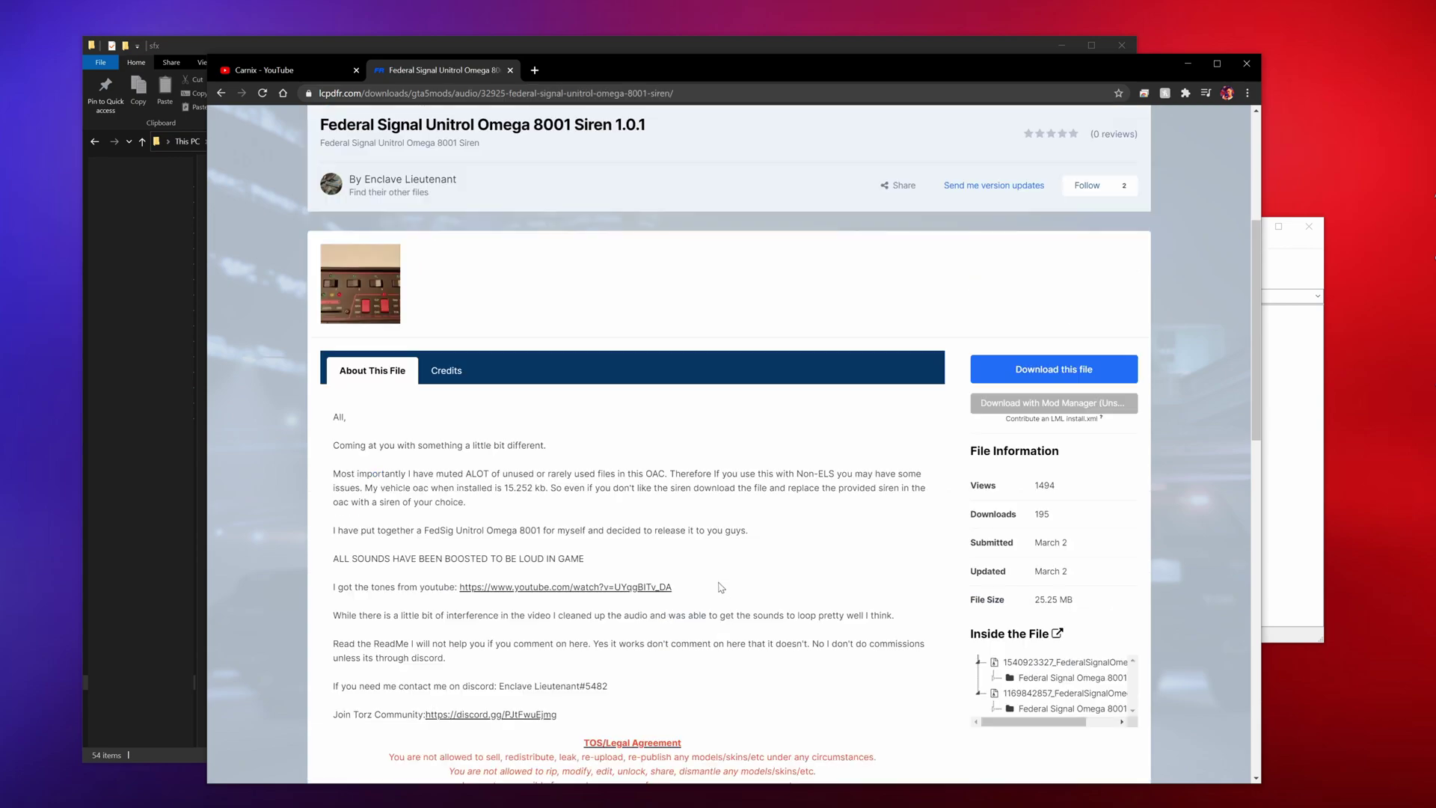
{"action": "left_click_drag", "start_coordinate": [359, 474], "coordinate": [785, 474]}
{"action": "left_click", "coordinate": [625, 500]}
{"action": "scroll", "coordinate": [624, 499], "scroll_direction": "down", "scroll_amount": 3}
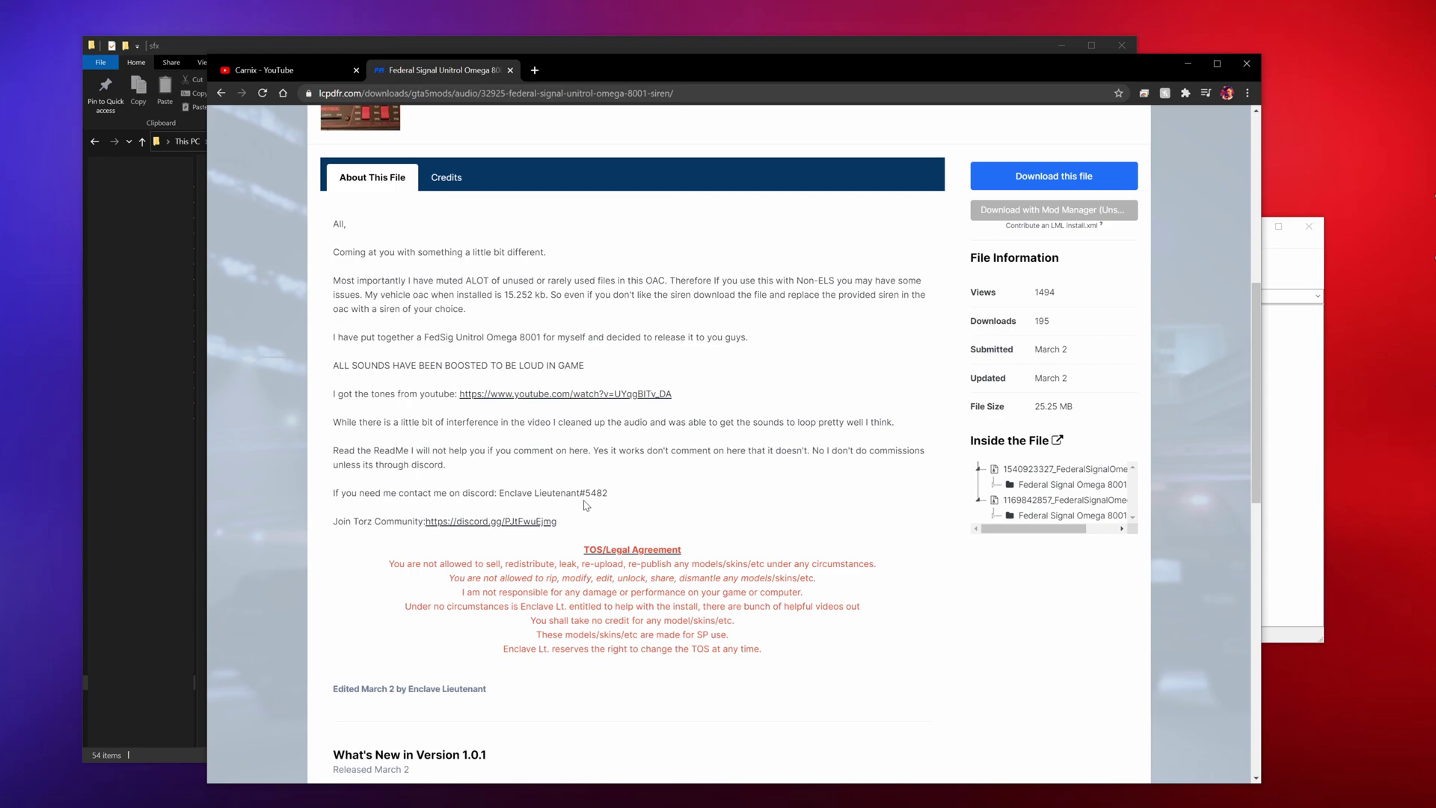
{"action": "left_click", "coordinate": [1054, 176]}
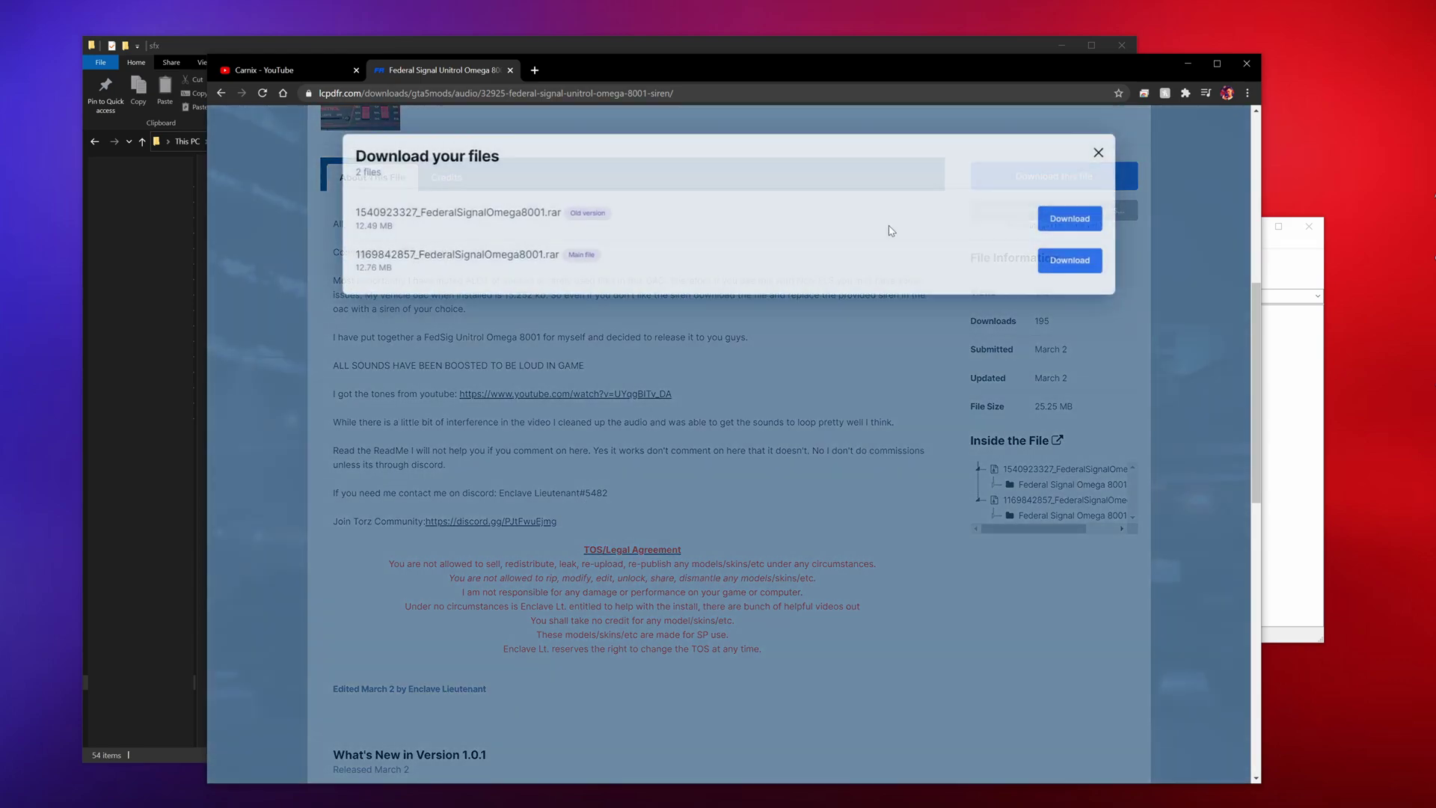
{"action": "left_click", "coordinate": [1068, 264]}
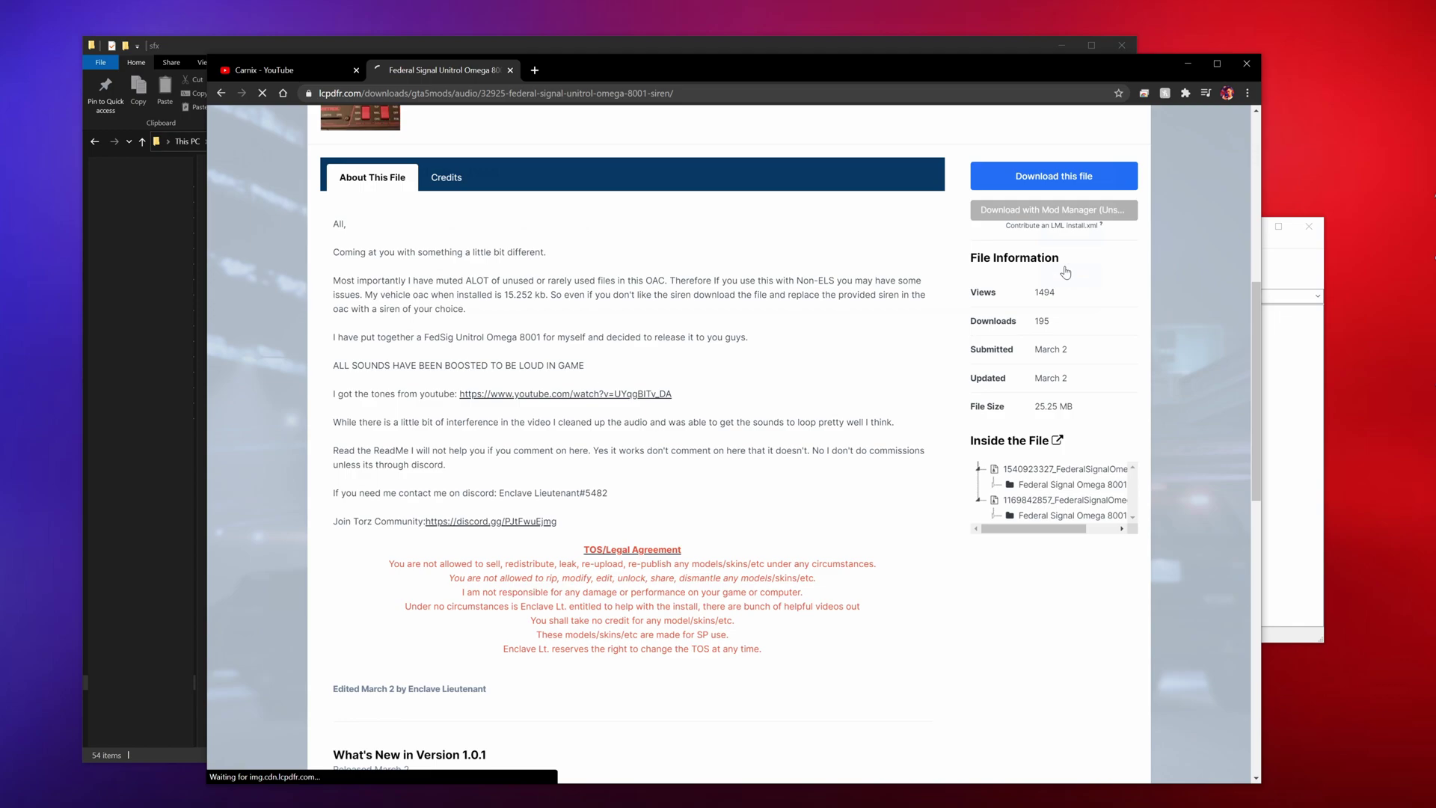
{"action": "scroll", "coordinate": [729, 419], "scroll_direction": "down", "scroll_amount": 1}
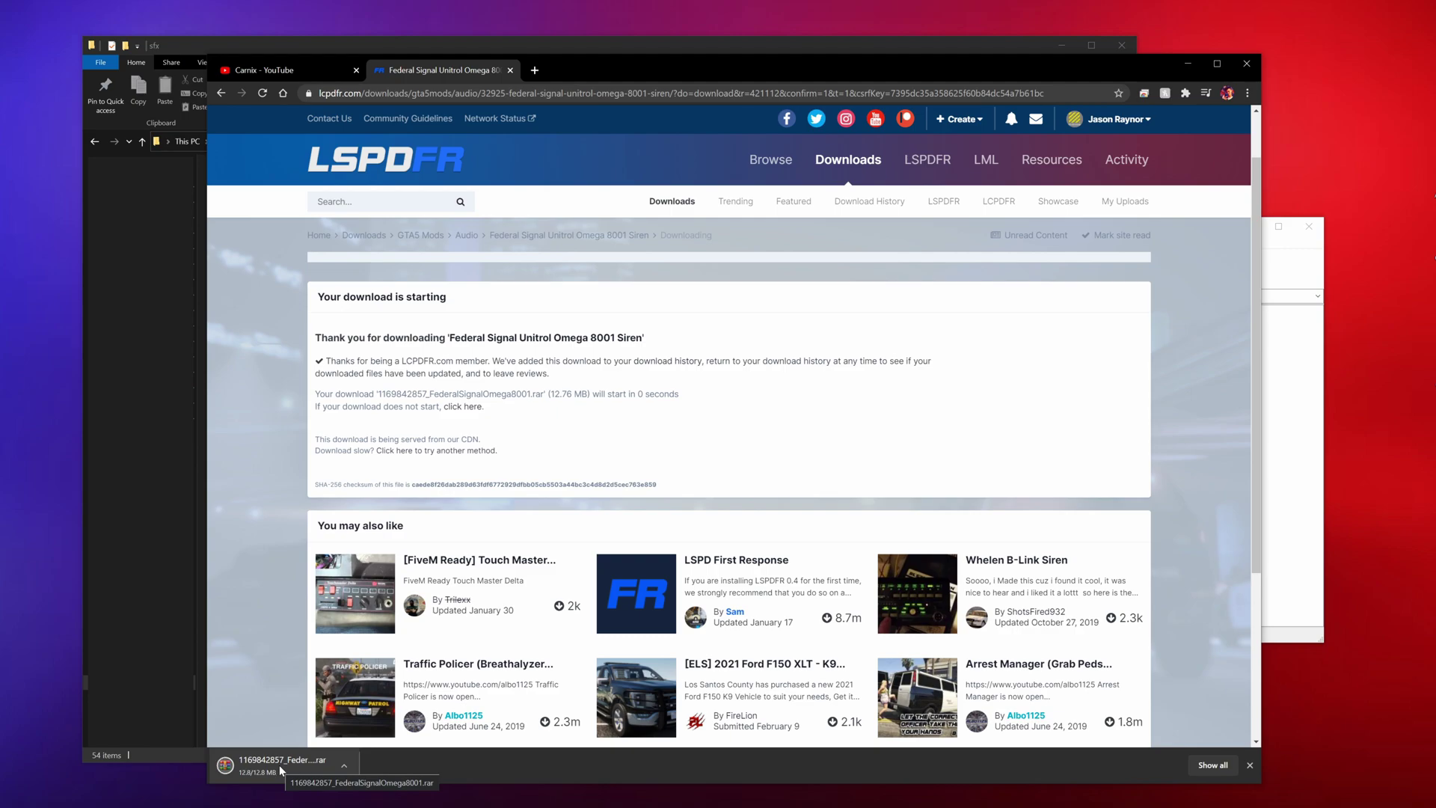
Open the siren archive in WinRAR and browse into Federal Signal Omega 8001 > Install Files > vehicles.
{"action": "left_click", "coordinate": [280, 764]}
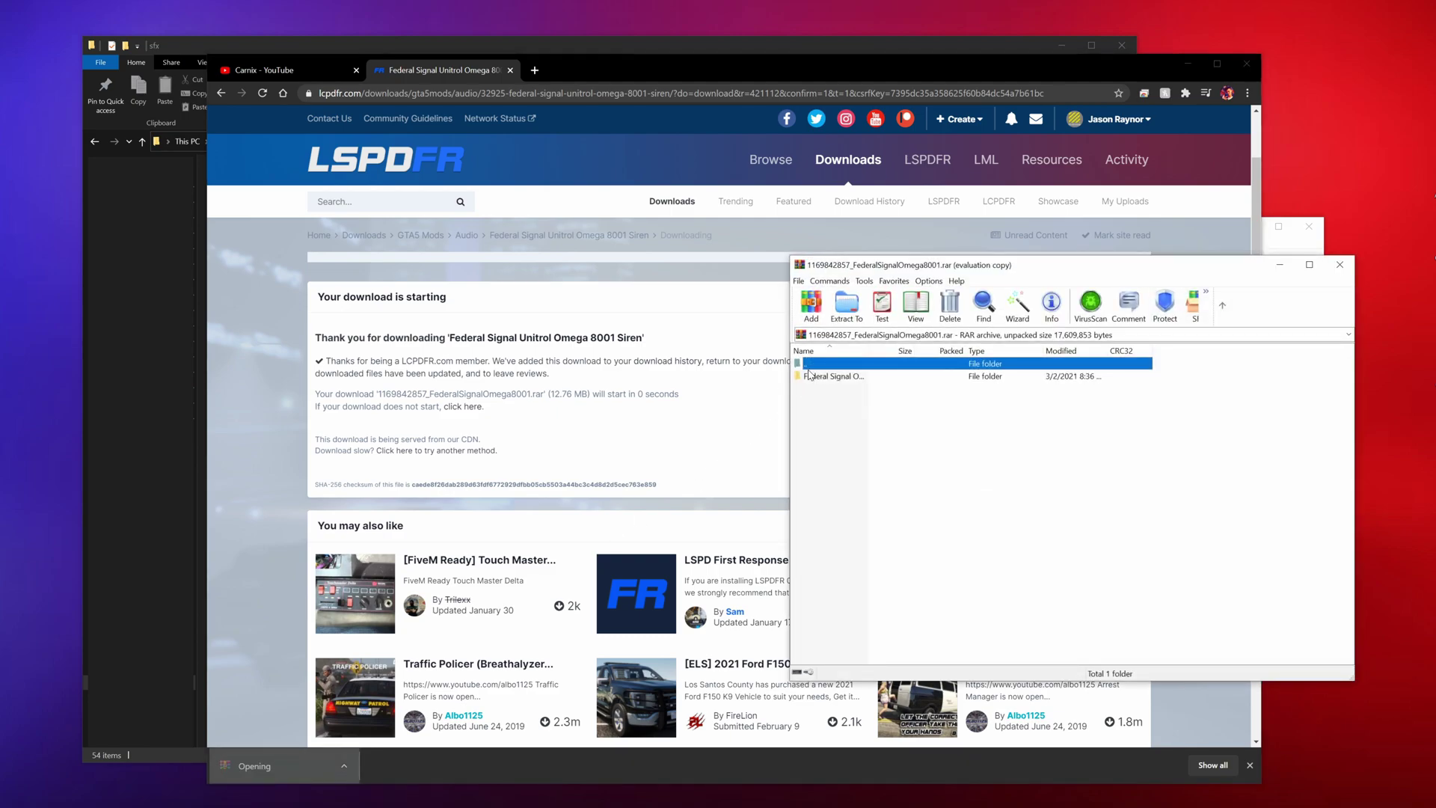
{"action": "left_click", "coordinate": [809, 375]}
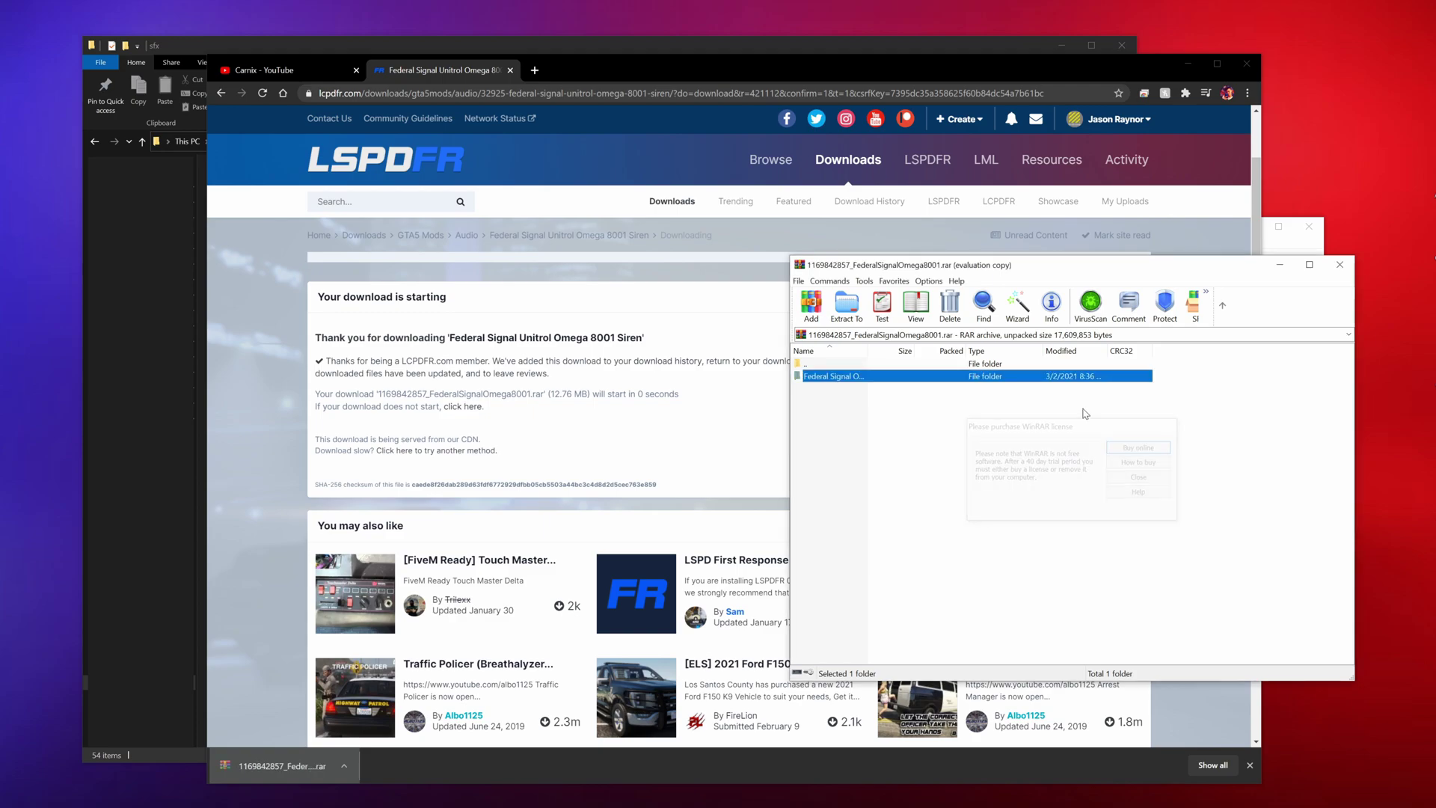
{"action": "double_click", "coordinate": [807, 376]}
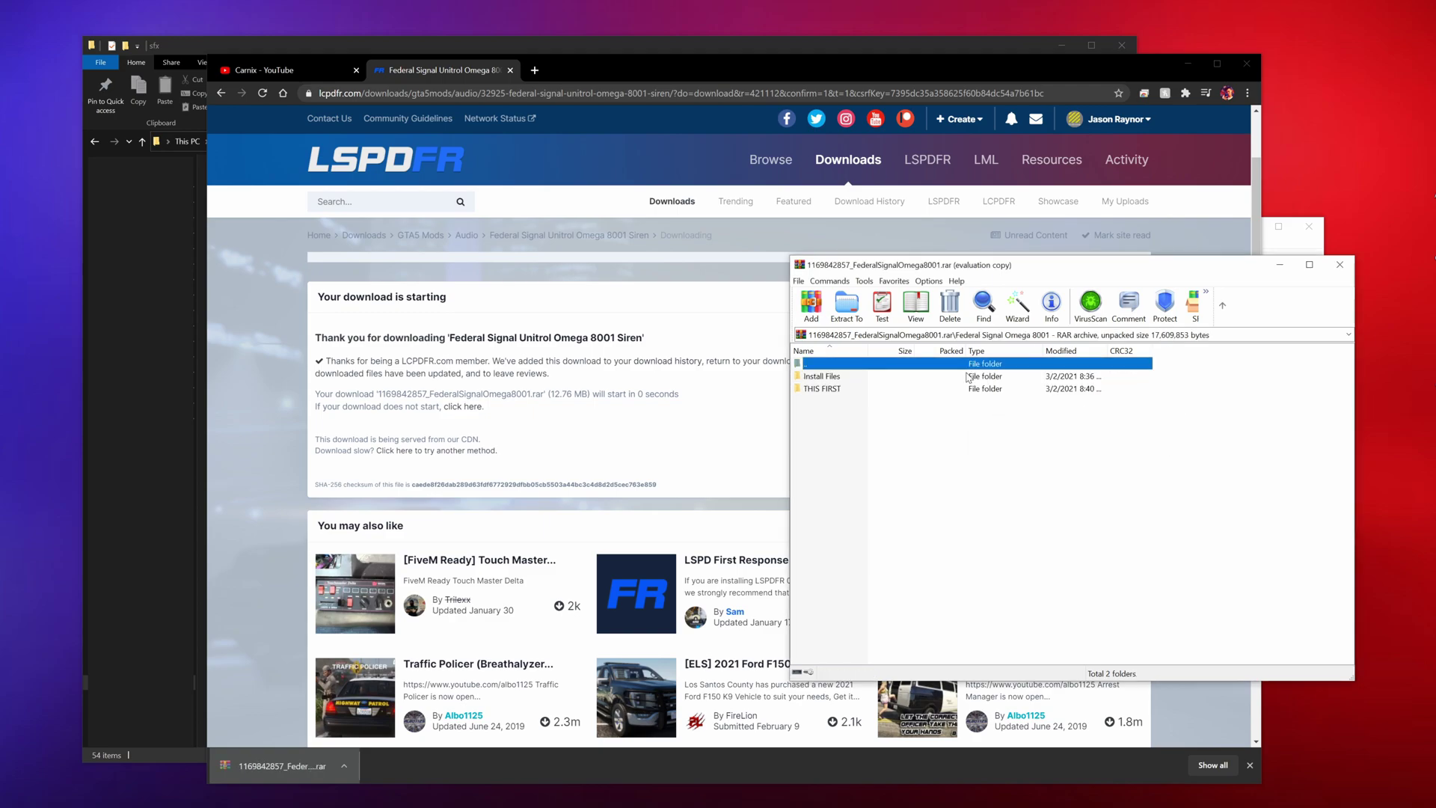
{"action": "double_click", "coordinate": [823, 376]}
{"action": "double_click", "coordinate": [819, 388]}
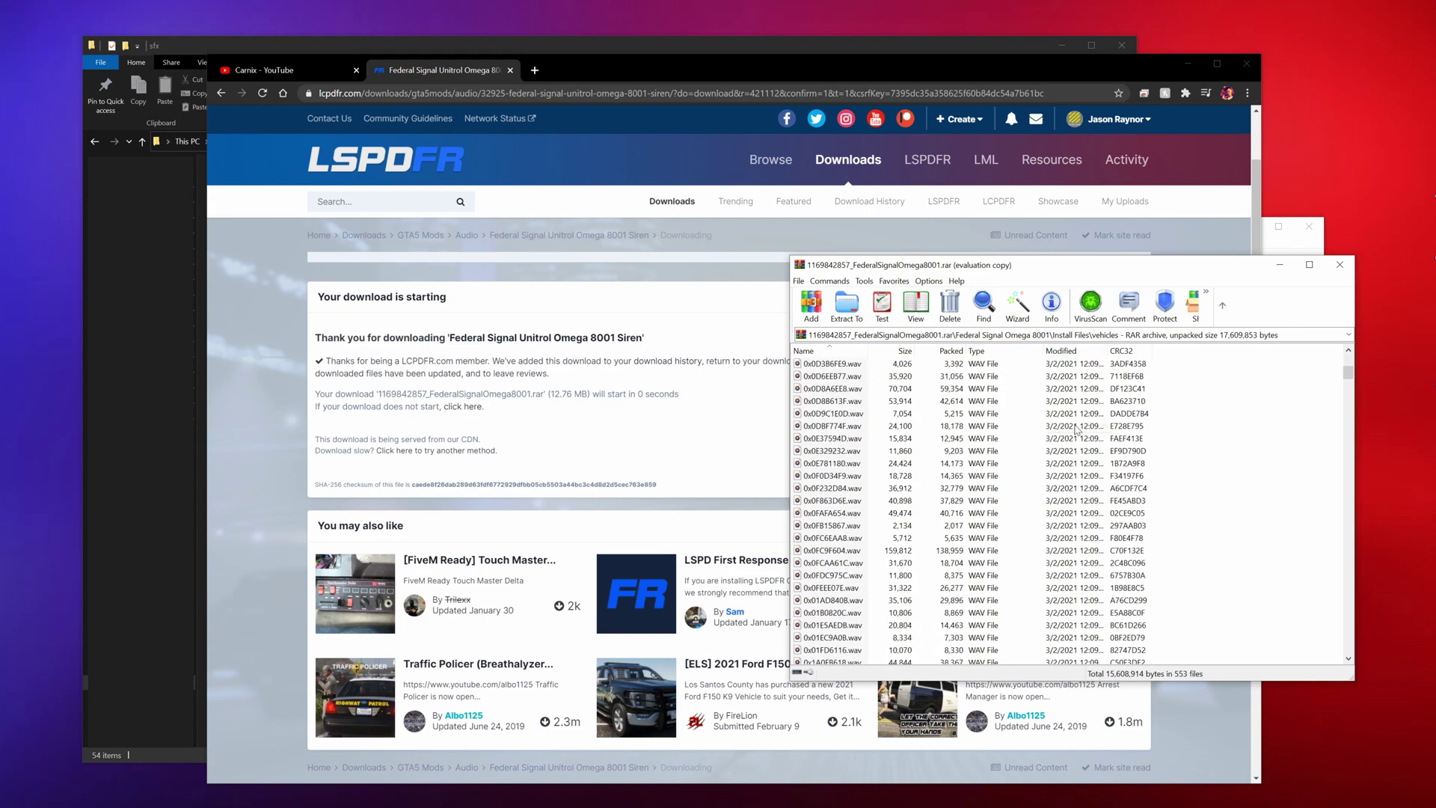
{"action": "scroll", "coordinate": [1036, 411], "scroll_direction": "up", "scroll_amount": 5}
{"action": "left_click_drag", "start_coordinate": [1230, 265], "coordinate": [974, 165]}
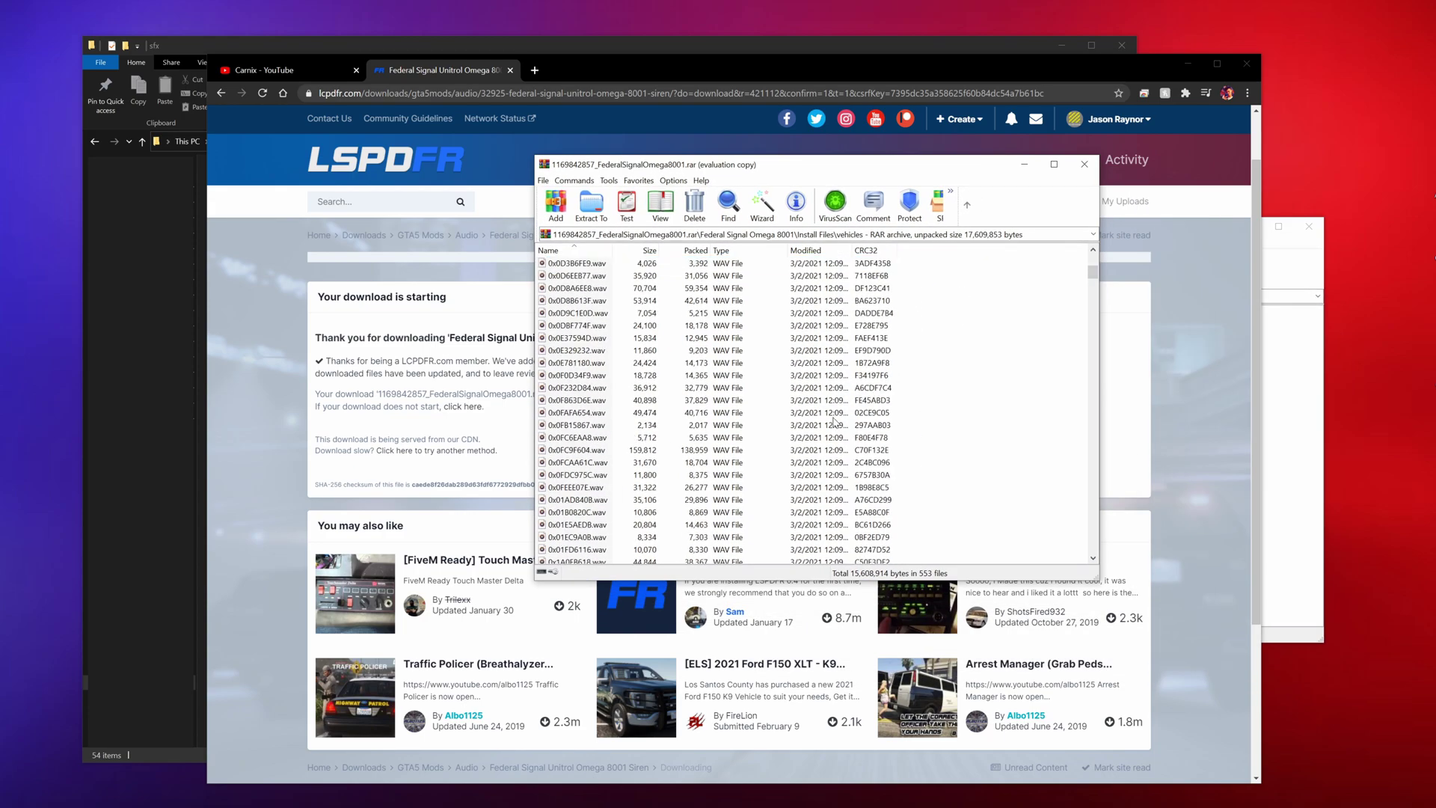
Go back up and open THIS FIRST > Installation Instructions.txt in Notepad.
{"action": "left_click", "coordinate": [967, 205]}
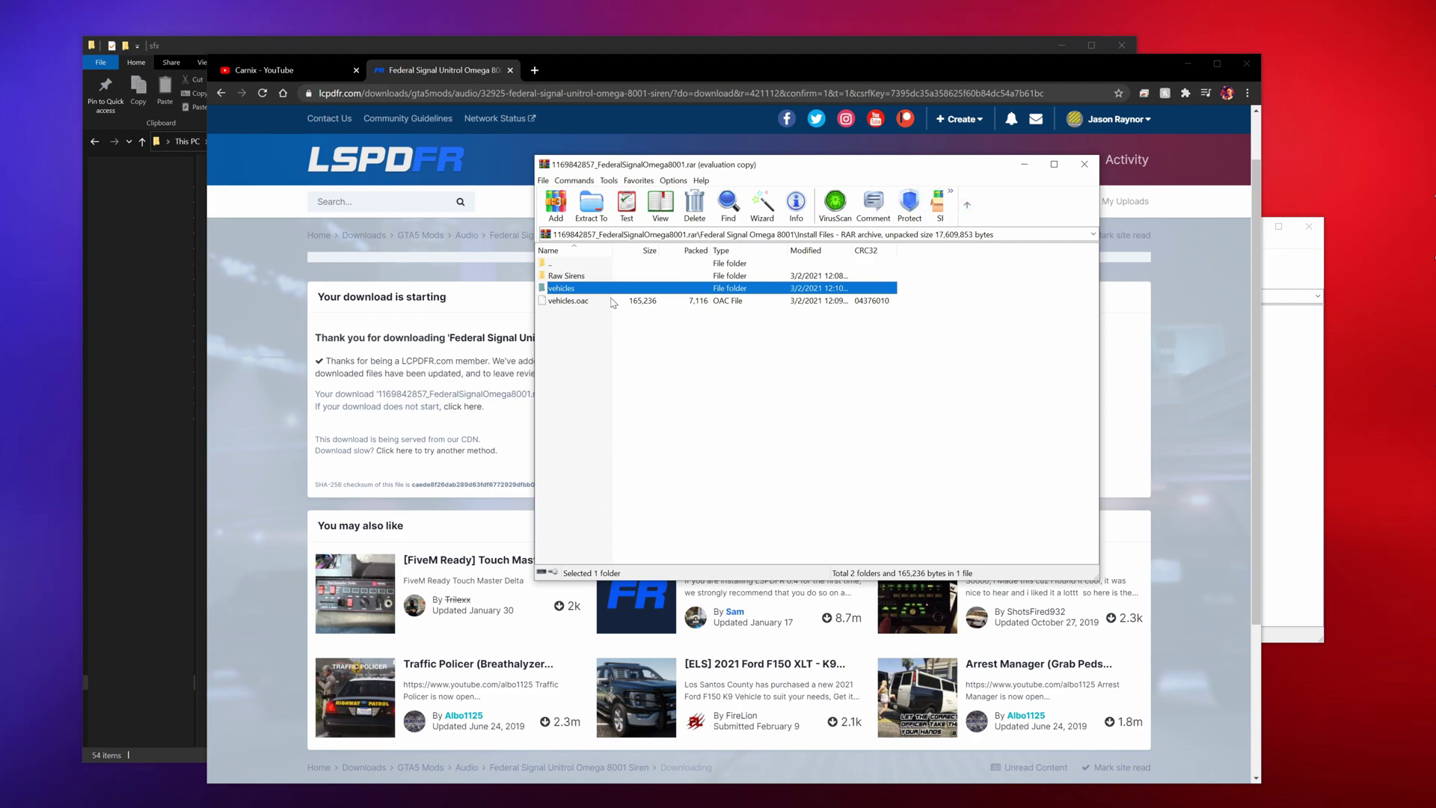
{"action": "left_click", "coordinate": [578, 280]}
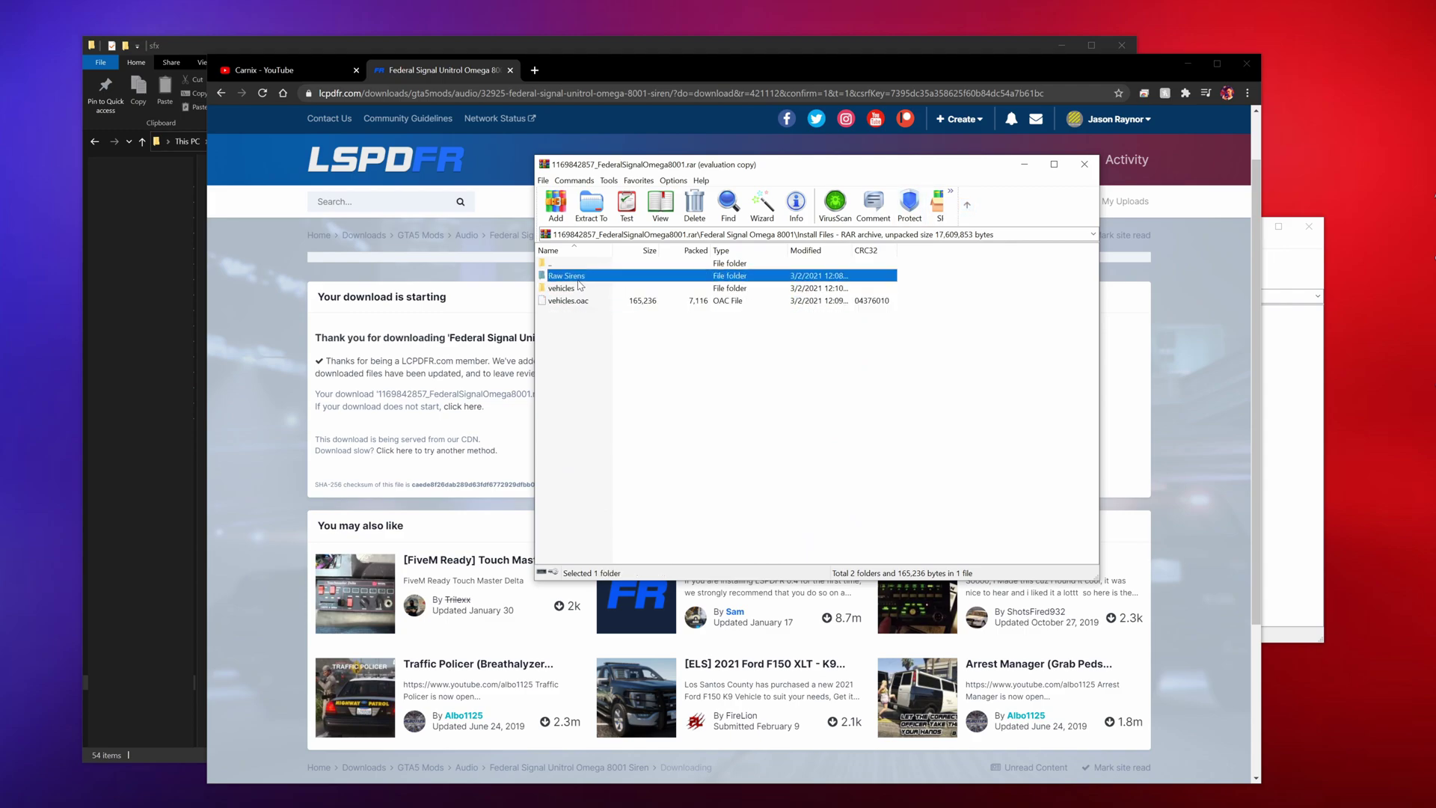
{"action": "left_click", "coordinate": [967, 205]}
{"action": "double_click", "coordinate": [682, 292]}
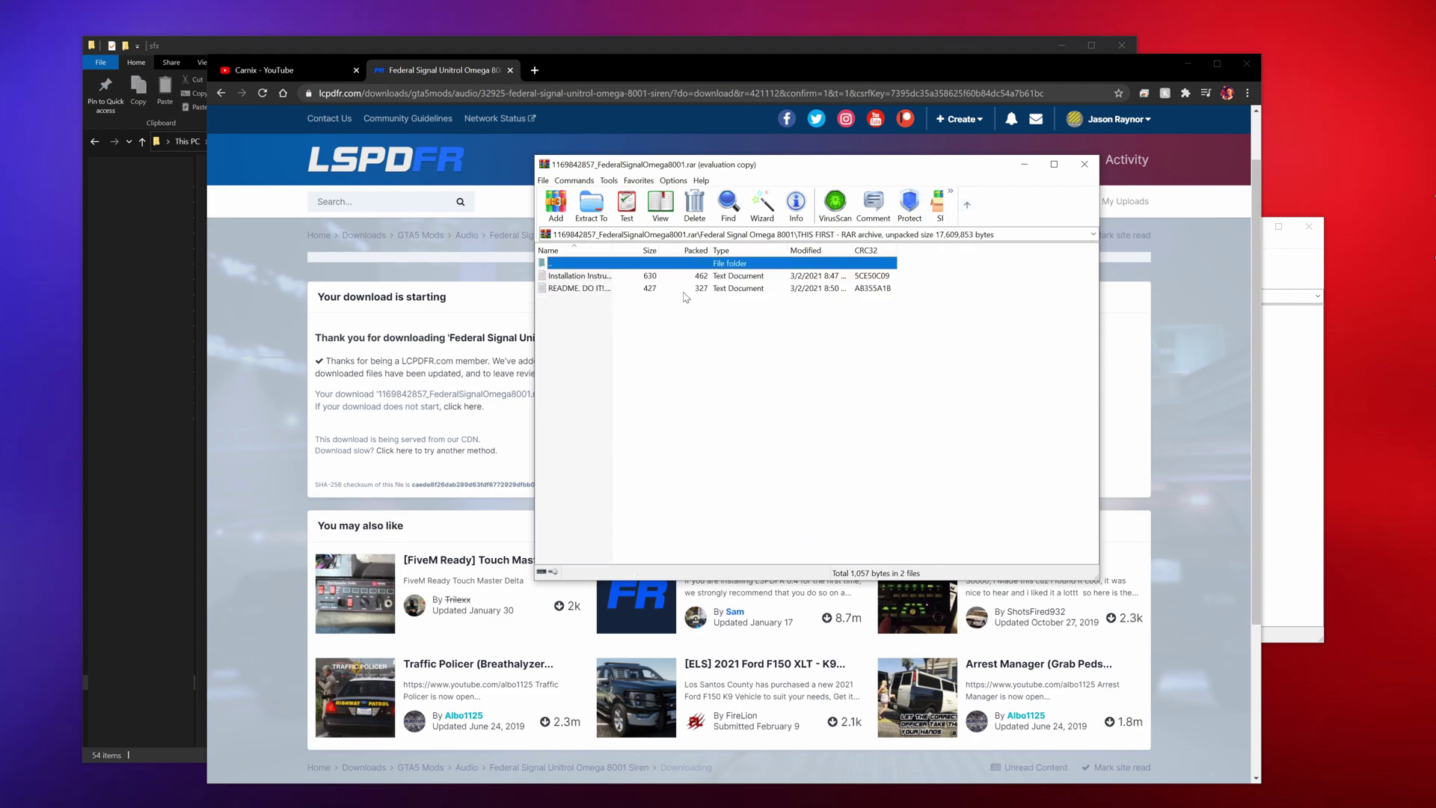
{"action": "double_click", "coordinate": [616, 277]}
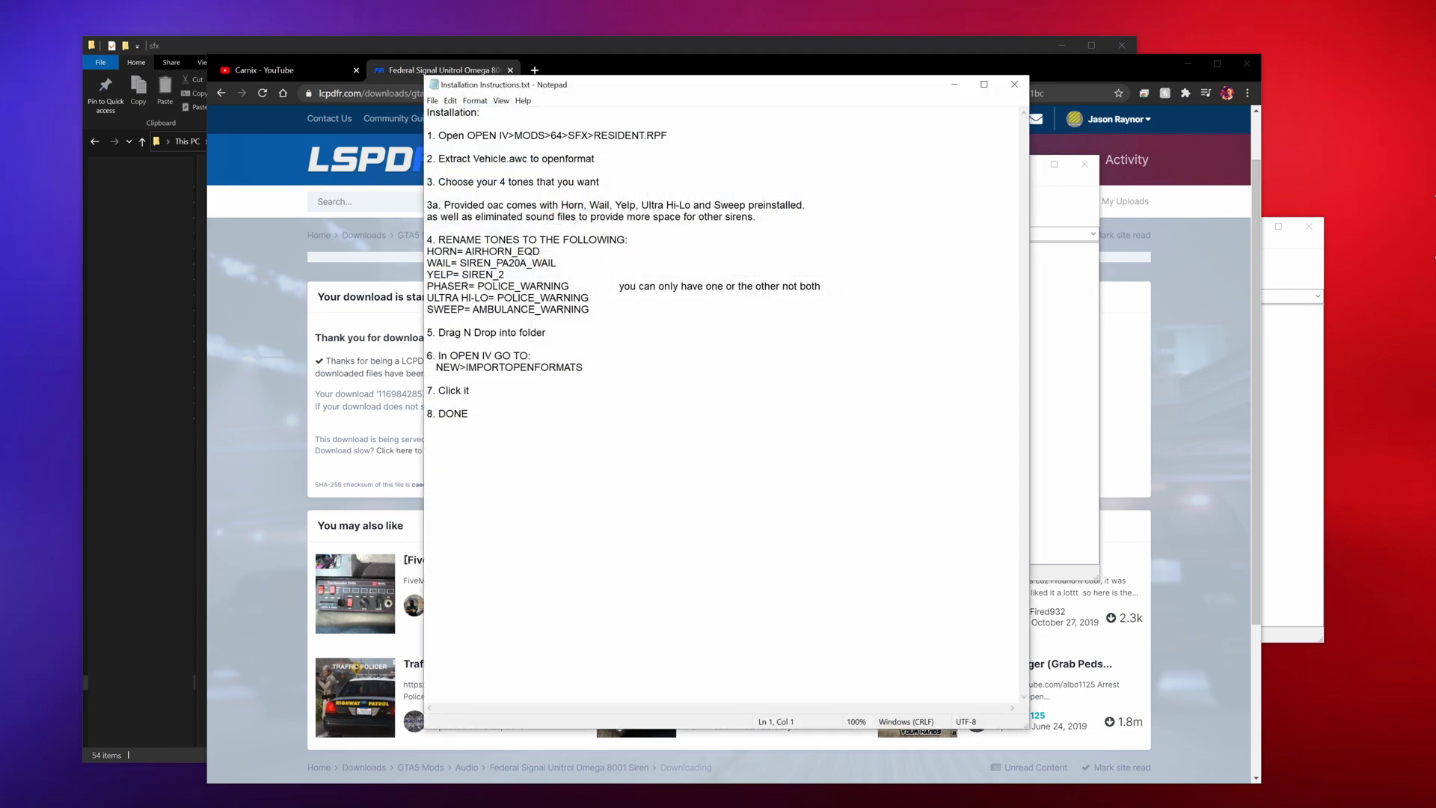
Read the first installation steps in Notepad, then launch OpenIV for Grand Theft Auto V (Windows).
{"action": "left_click_drag", "start_coordinate": [611, 93], "coordinate": [440, 68]}
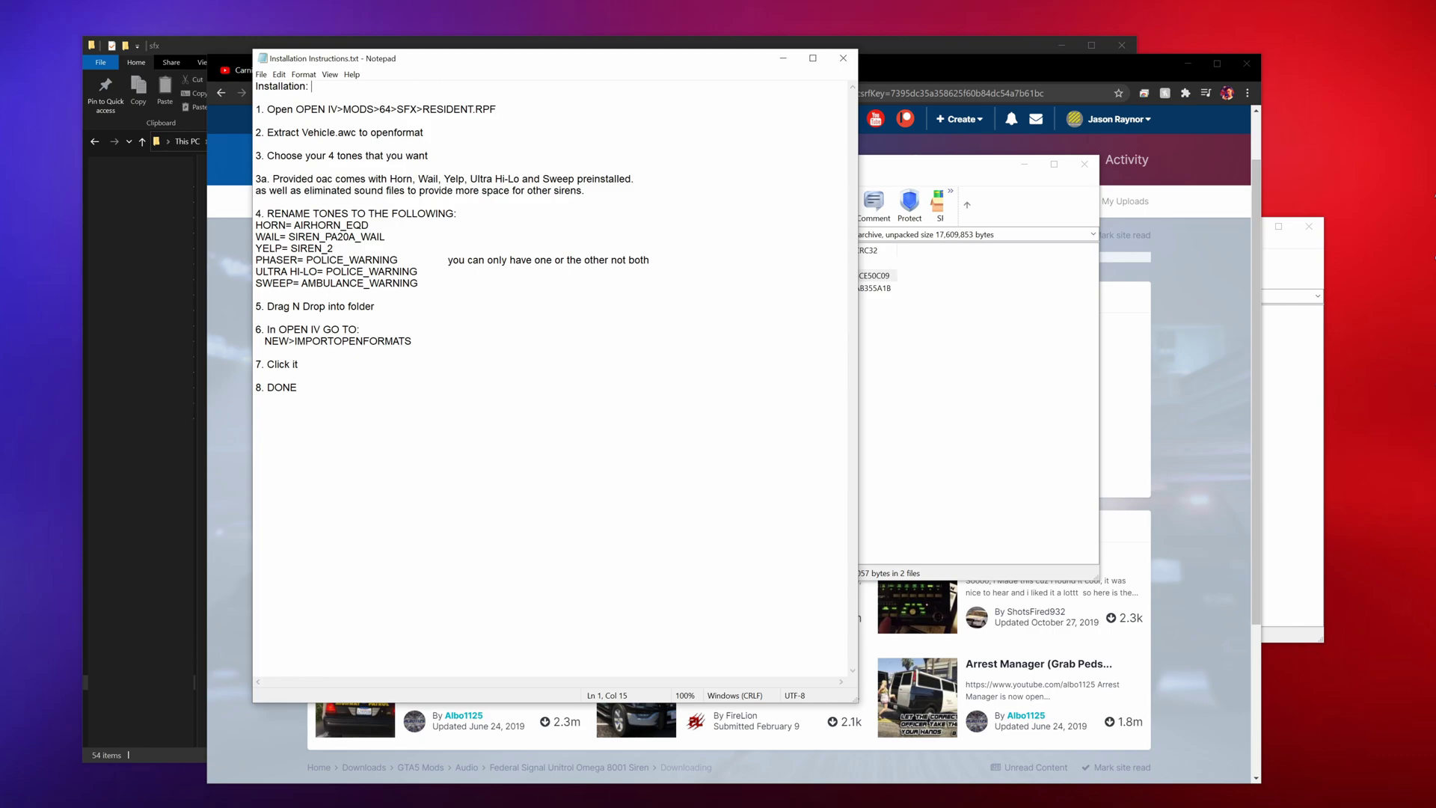
{"action": "left_click_drag", "start_coordinate": [281, 109], "coordinate": [424, 132]}
{"action": "left_click", "coordinate": [256, 120]}
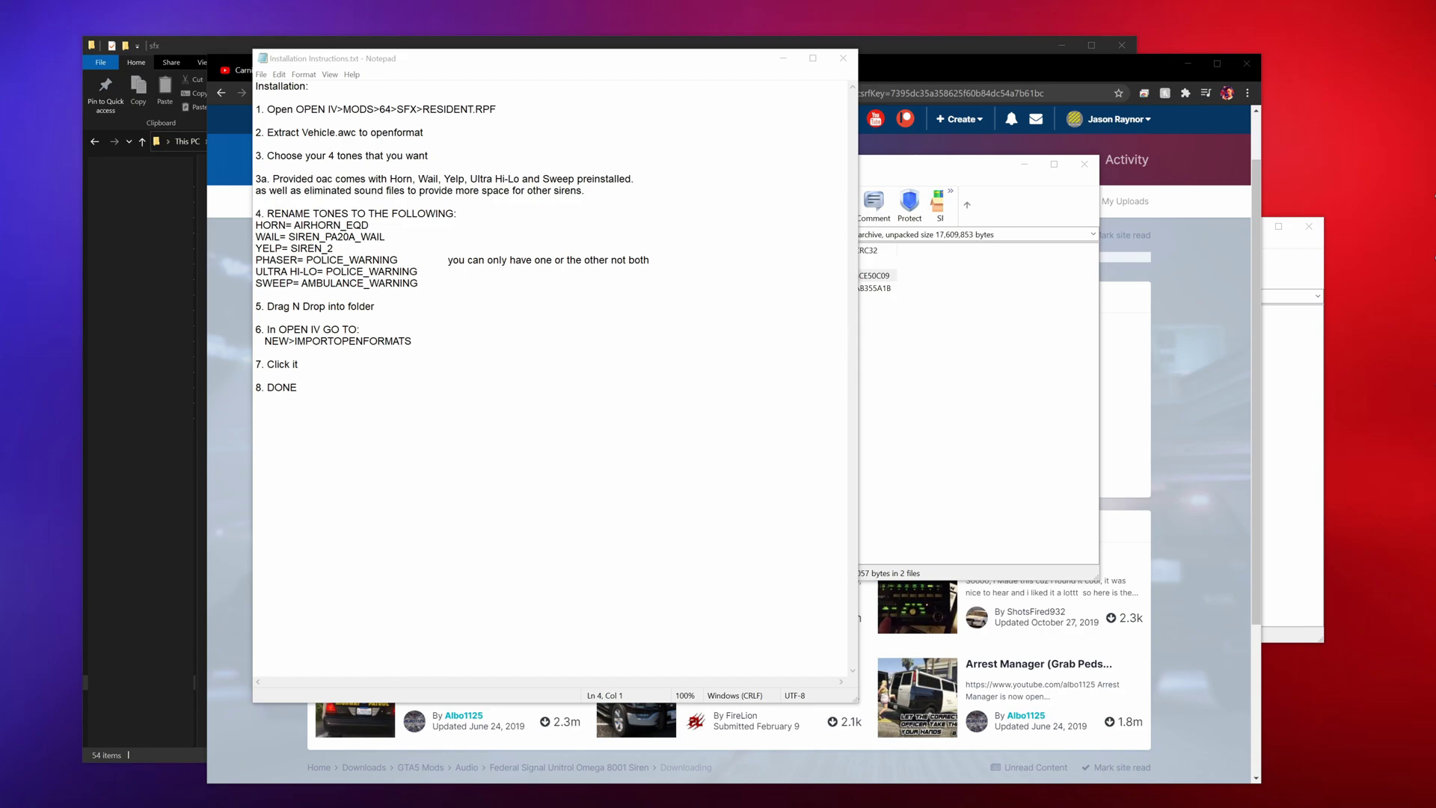
{"action": "left_click", "coordinate": [568, 449]}
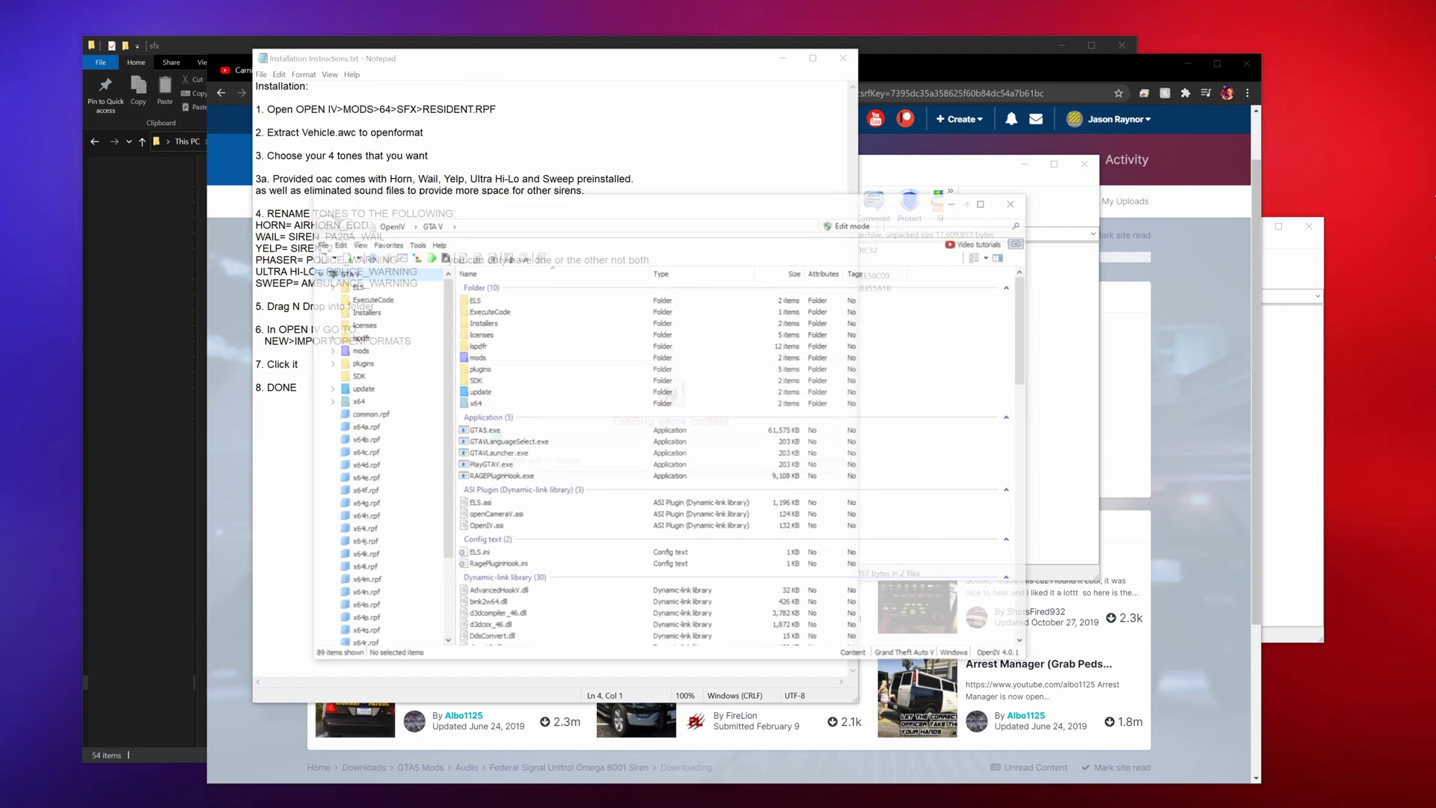
Enable OpenIV edit mode and navigate to the mods\x64\audio\sfx folder.
{"action": "left_click", "coordinate": [851, 224]}
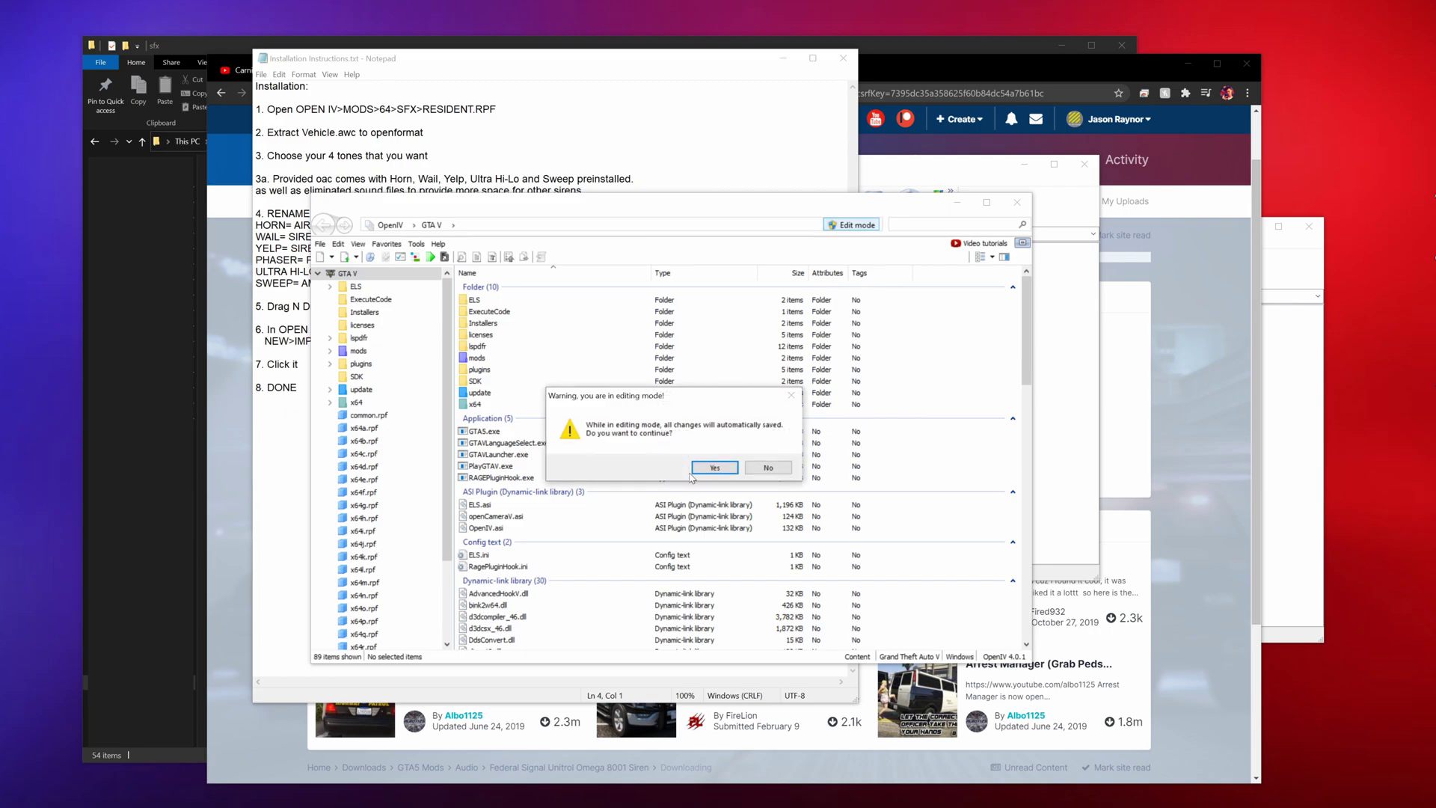
{"action": "left_click", "coordinate": [714, 467]}
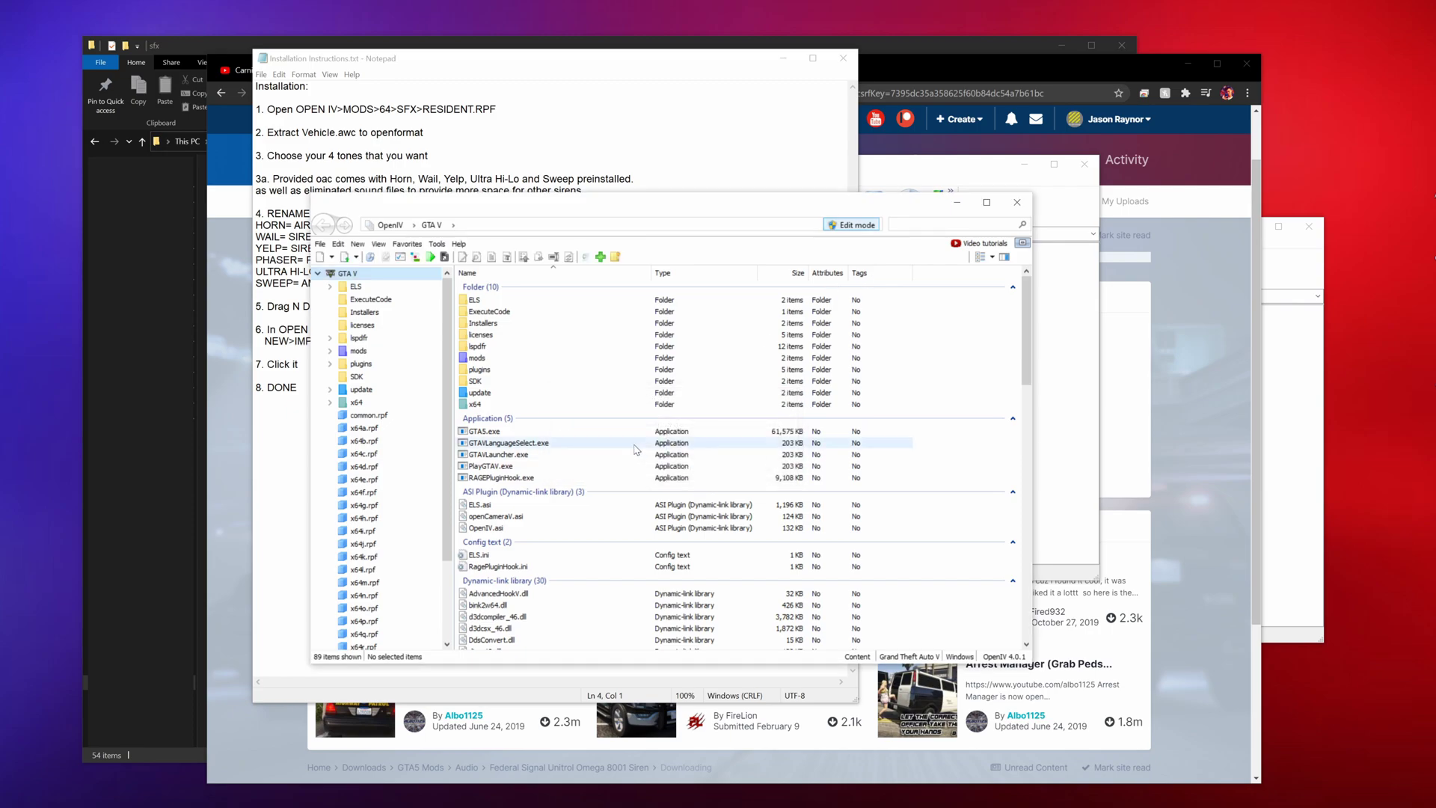
{"action": "double_click", "coordinate": [525, 357]}
{"action": "double_click", "coordinate": [495, 311]}
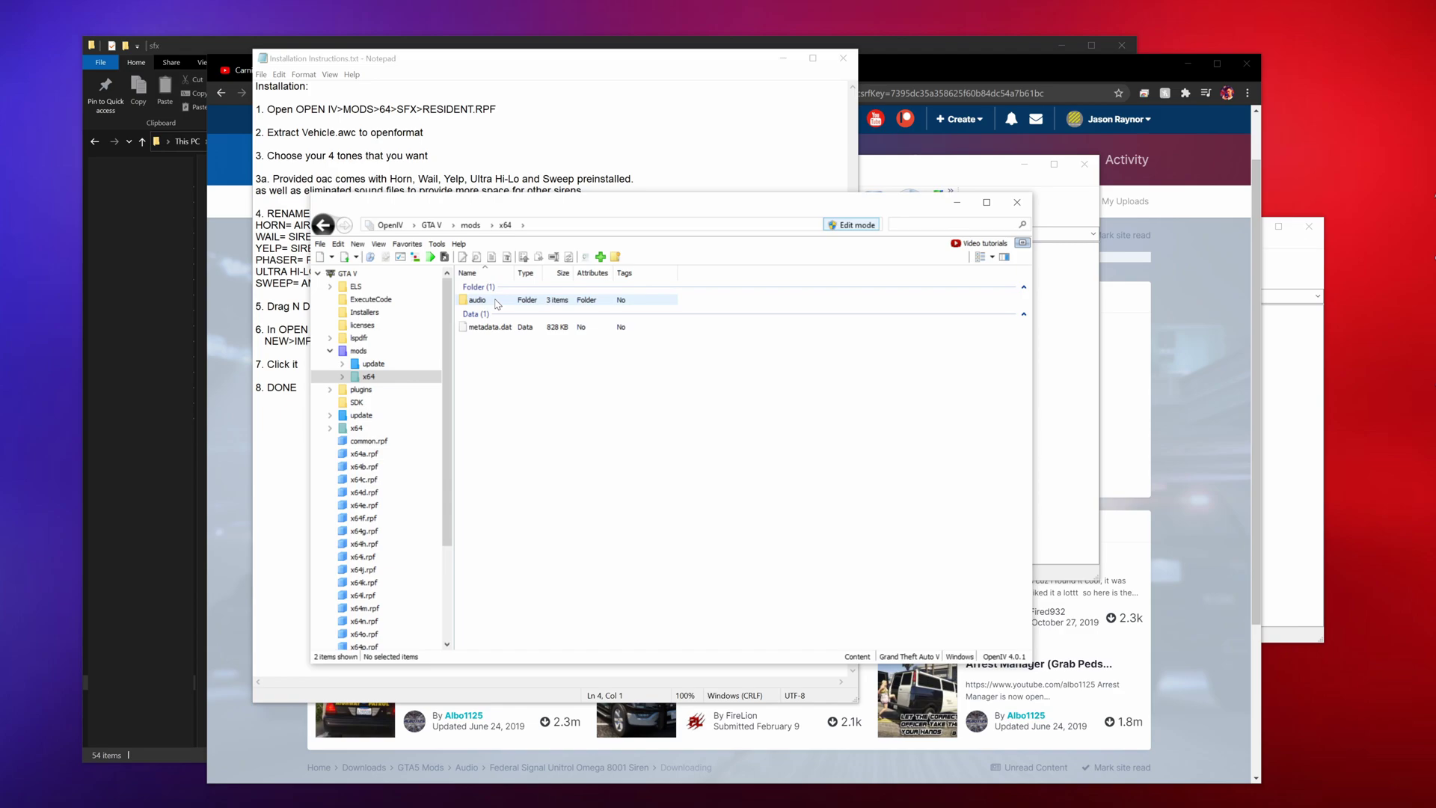
{"action": "double_click", "coordinate": [495, 303]}
{"action": "double_click", "coordinate": [495, 303]}
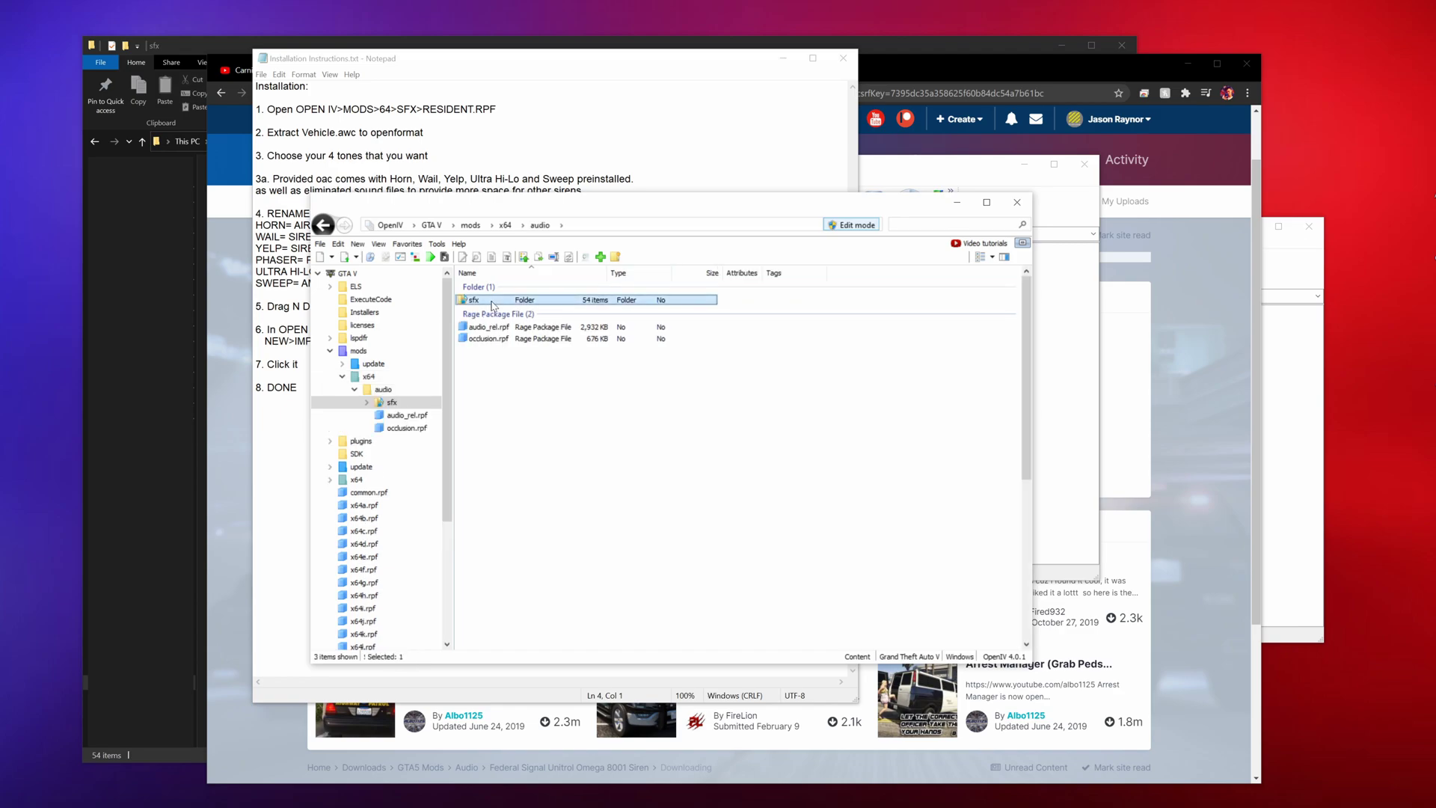
Open RESIDENT.rpf in sfx to list its 16 audio wave containers, including vehicles.awc.
{"action": "left_click", "coordinate": [449, 98]}
{"action": "left_click", "coordinate": [941, 374]}
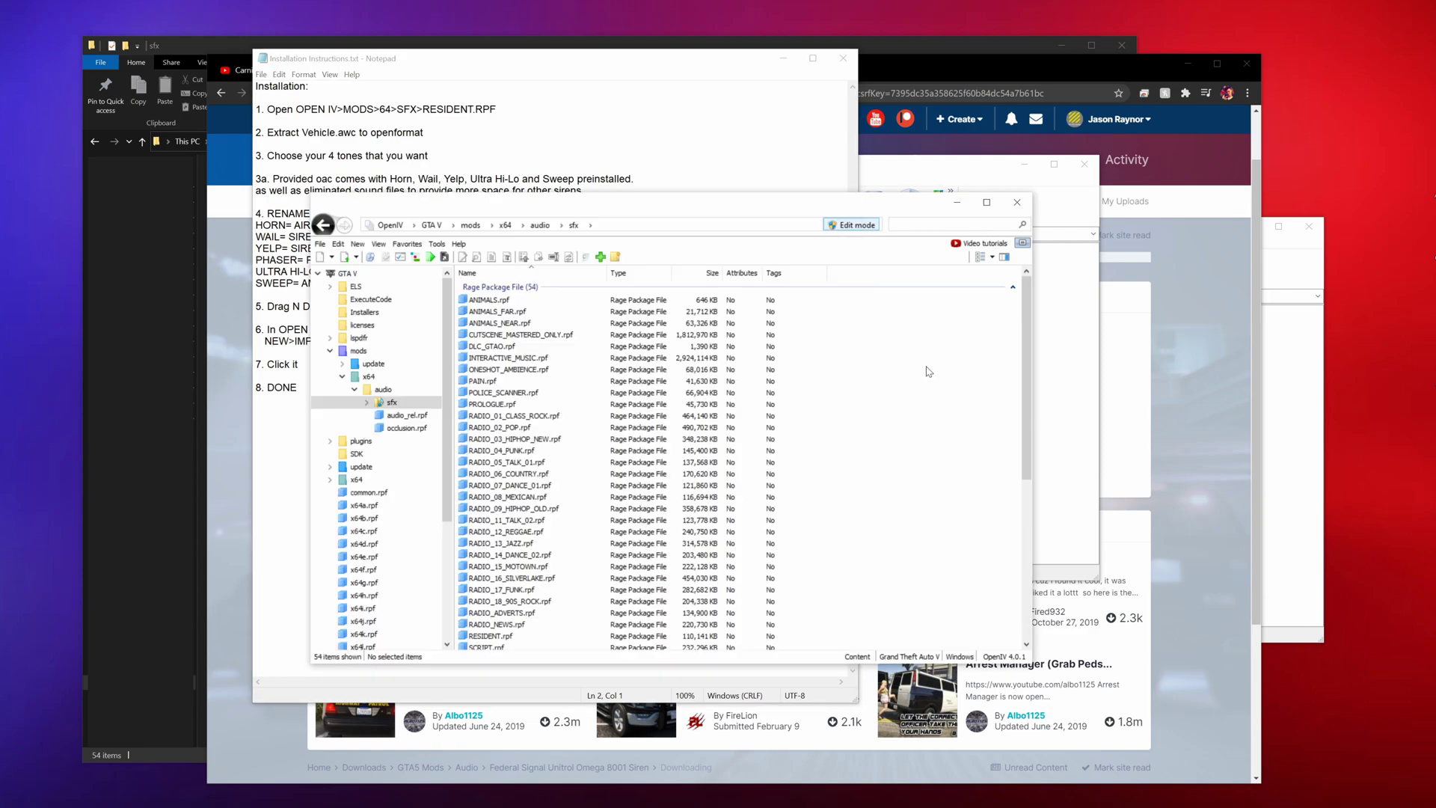
{"action": "scroll", "coordinate": [570, 402], "scroll_direction": "down", "scroll_amount": 5}
{"action": "scroll", "coordinate": [569, 402], "scroll_direction": "down", "scroll_amount": 4}
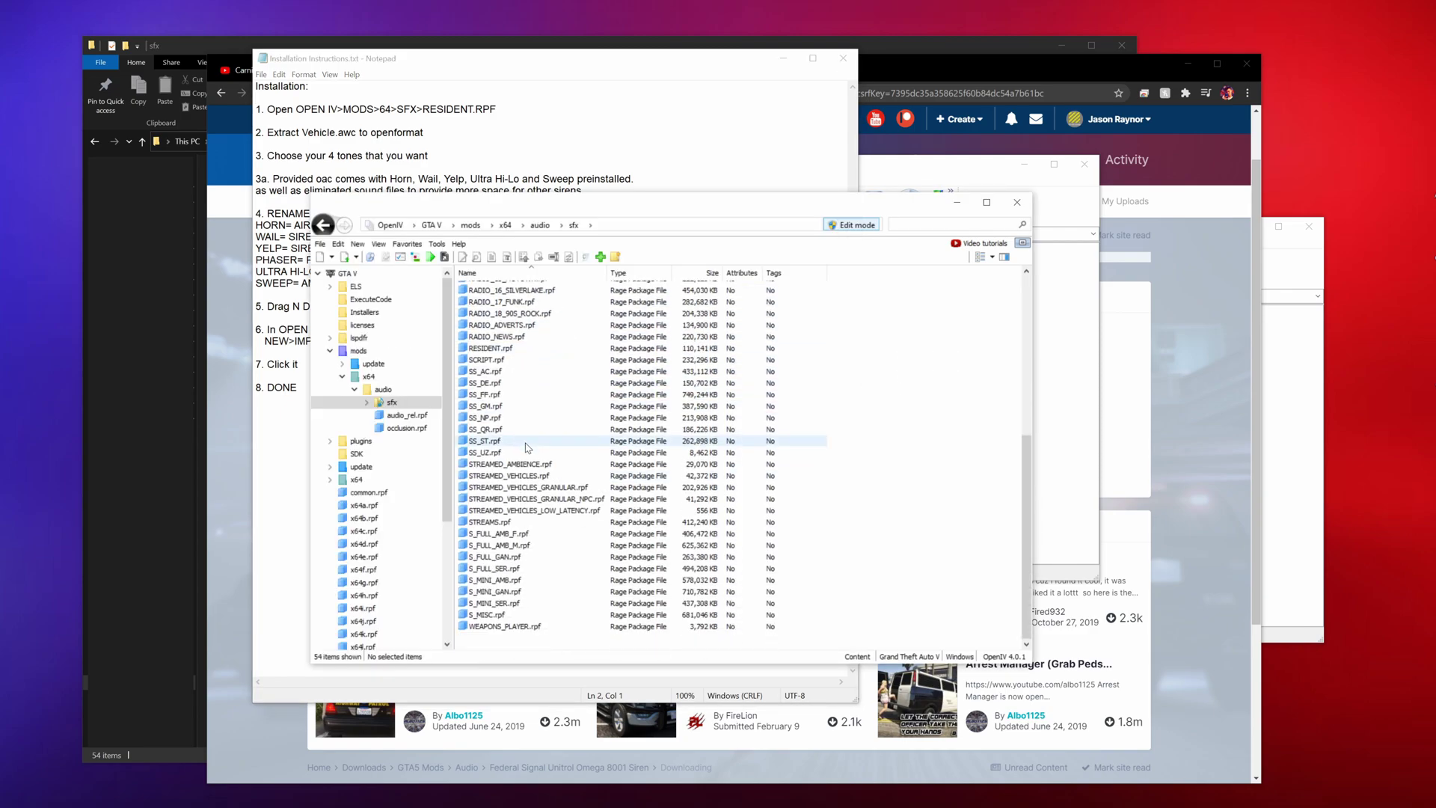
{"action": "scroll", "coordinate": [530, 419], "scroll_direction": "up", "scroll_amount": 9}
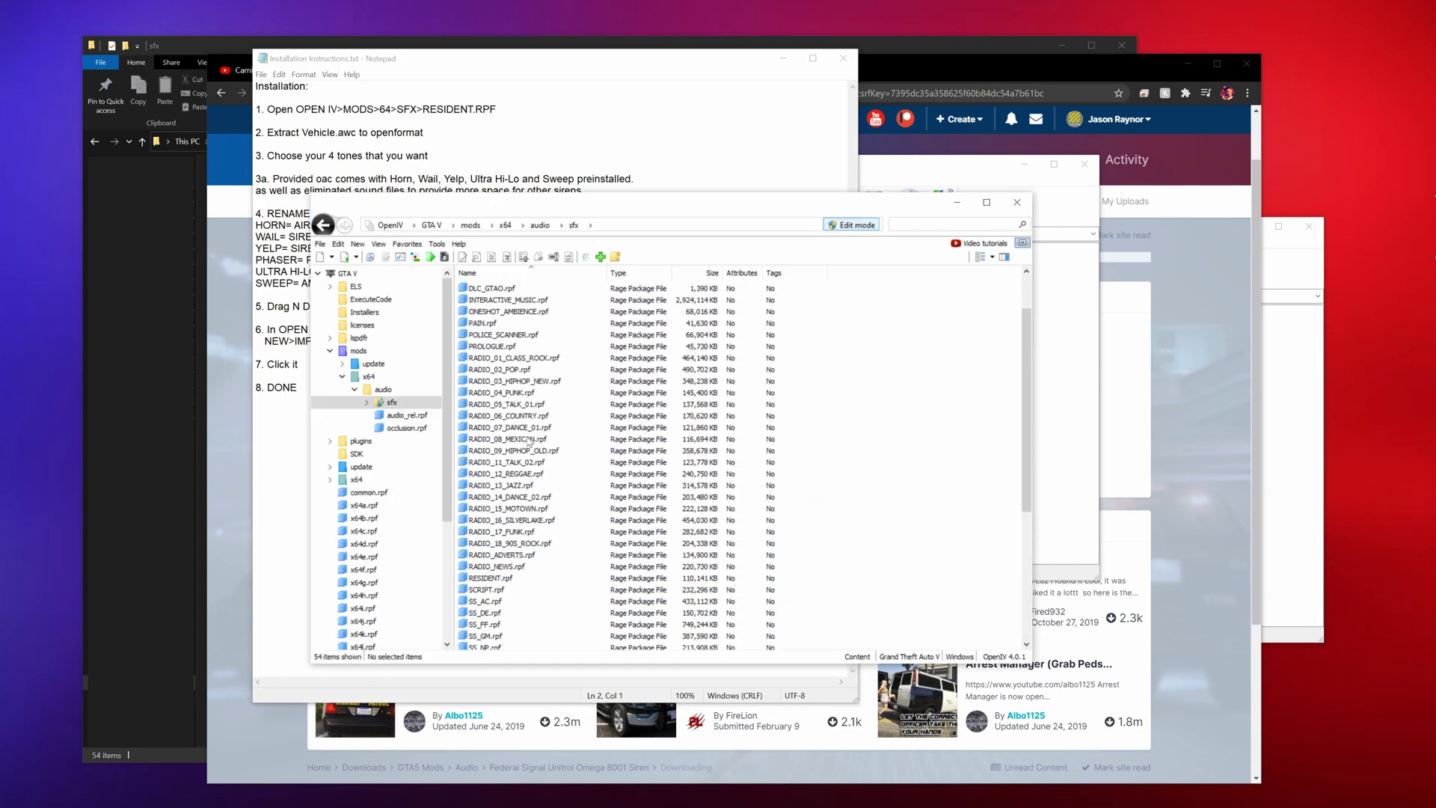
{"action": "scroll", "coordinate": [532, 394], "scroll_direction": "down", "scroll_amount": 5}
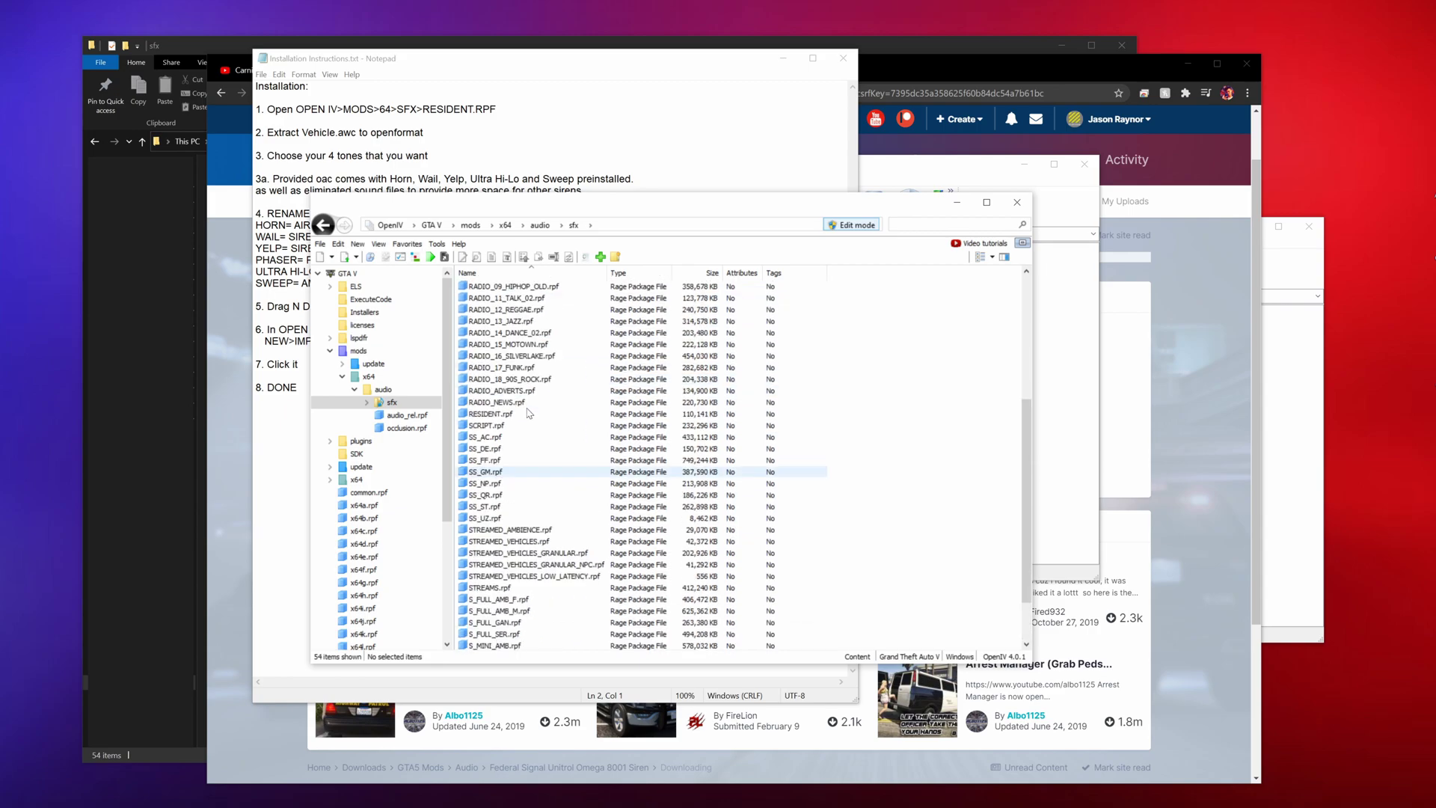
{"action": "left_click", "coordinate": [486, 479]}
{"action": "double_click", "coordinate": [486, 480]}
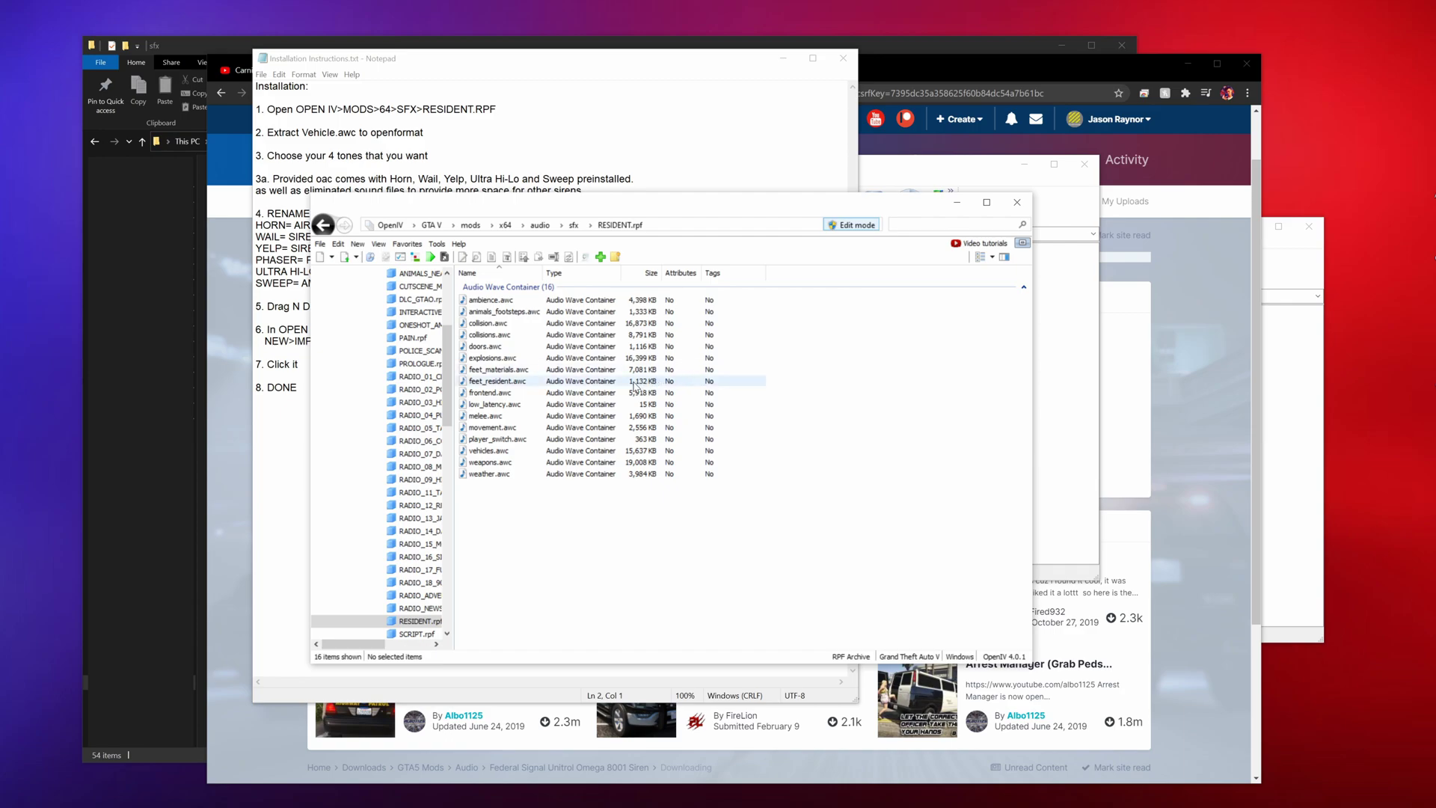
Export vehicles.awc as openFormats (.oac) to the Desktop.
{"action": "right_click", "coordinate": [528, 451]}
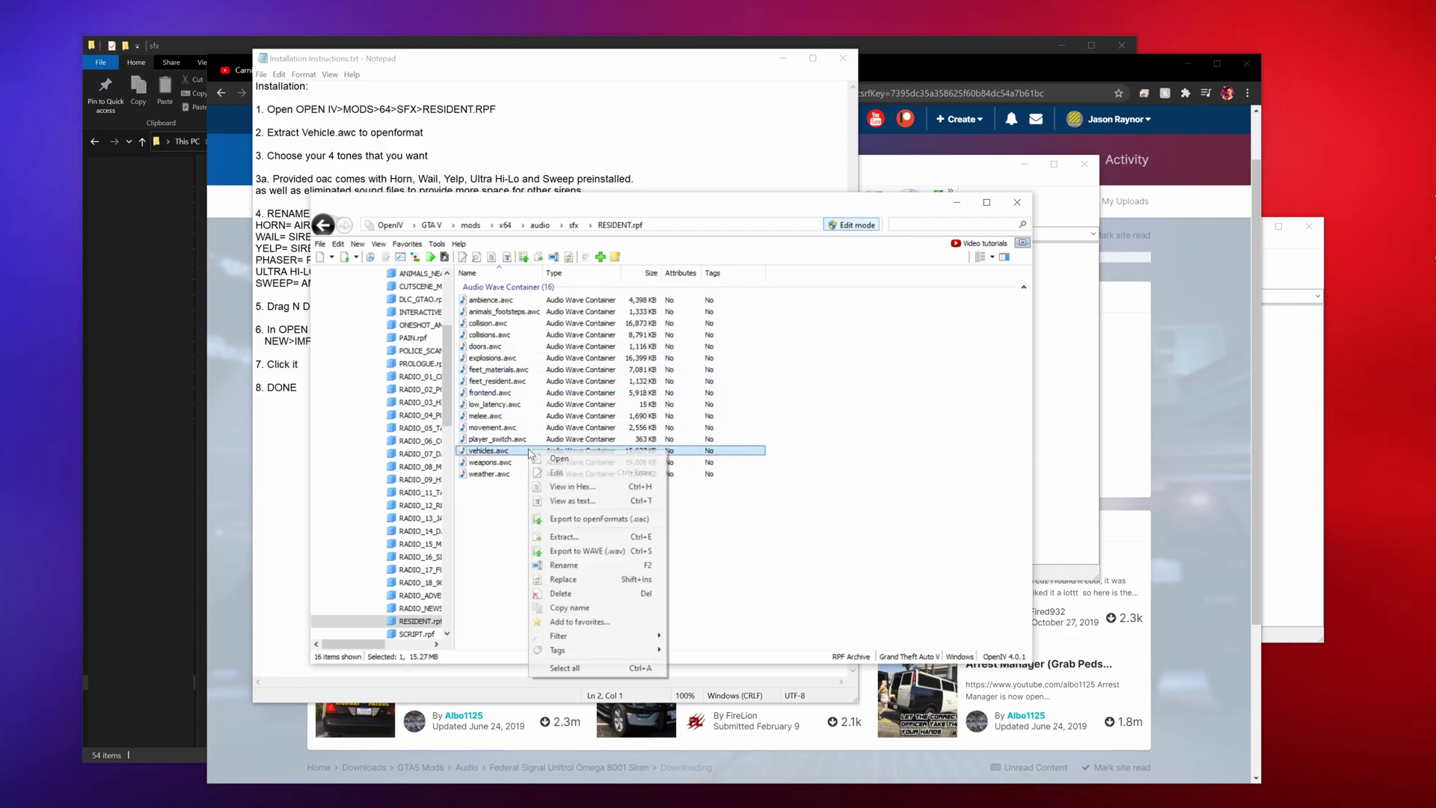
{"action": "left_click", "coordinate": [573, 518]}
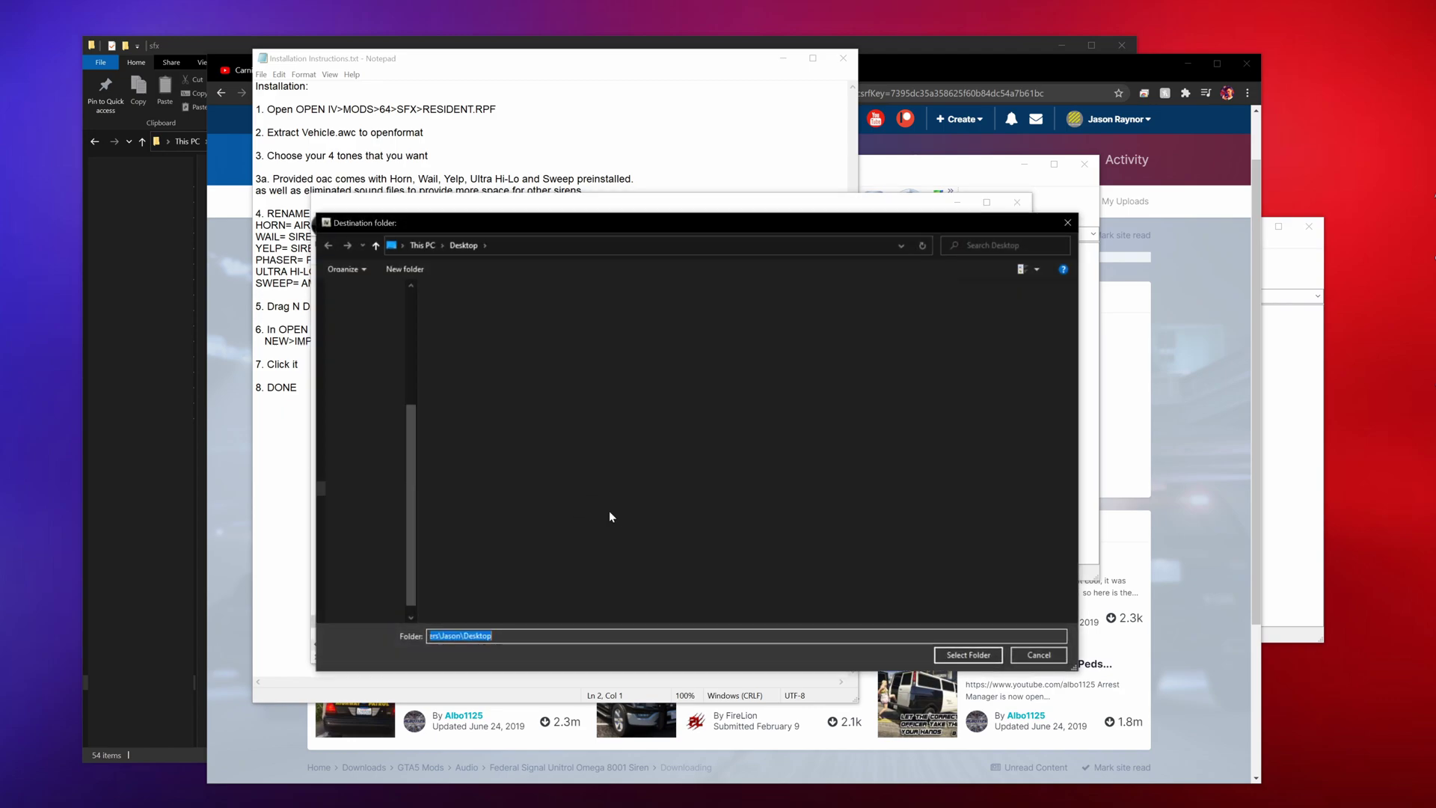
{"action": "left_click", "coordinate": [946, 659]}
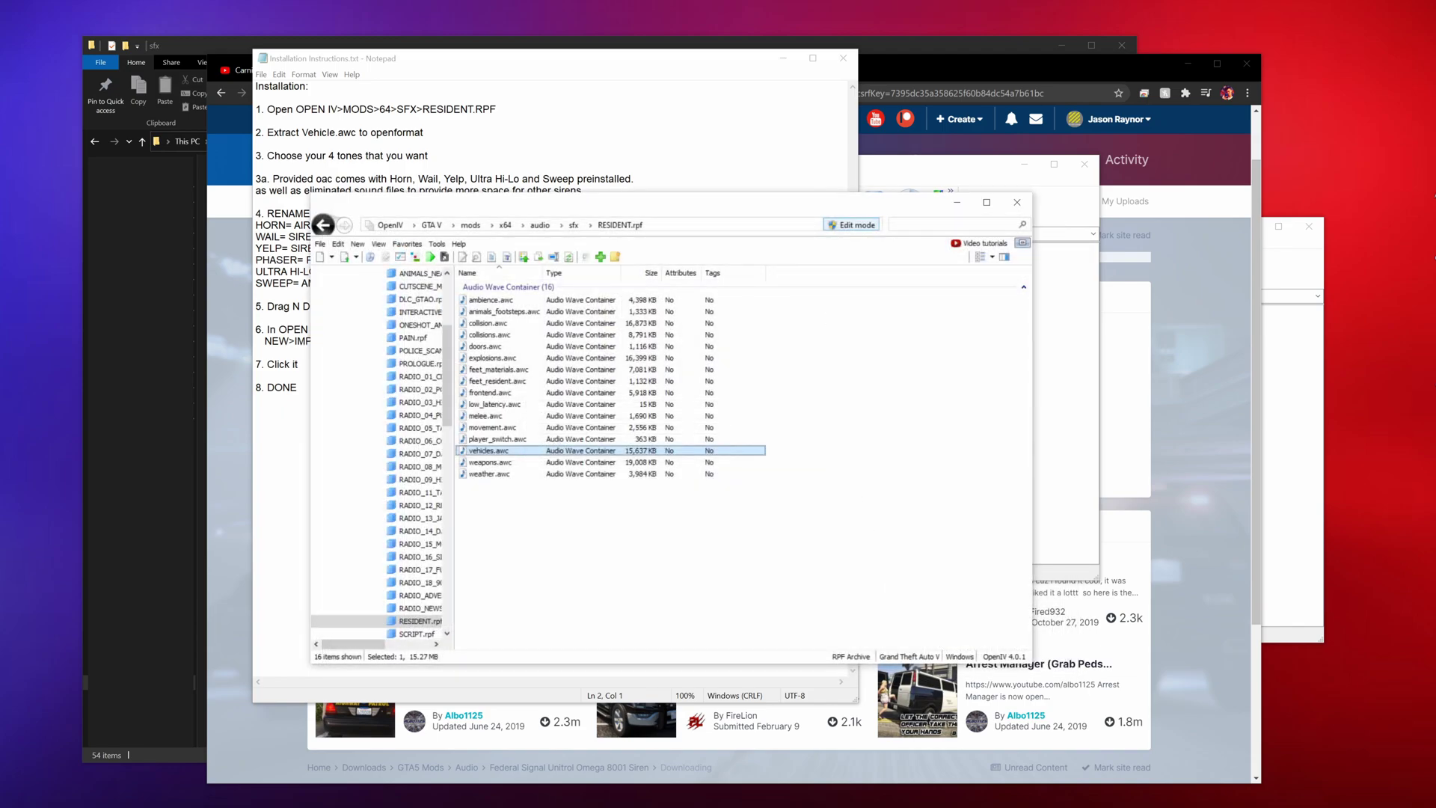
Close File Explorer and the mastercom_b.zip window, minimize Chrome, and move the siren archive aside.
{"action": "left_click", "coordinate": [1024, 45]}
{"action": "left_click", "coordinate": [1062, 45]}
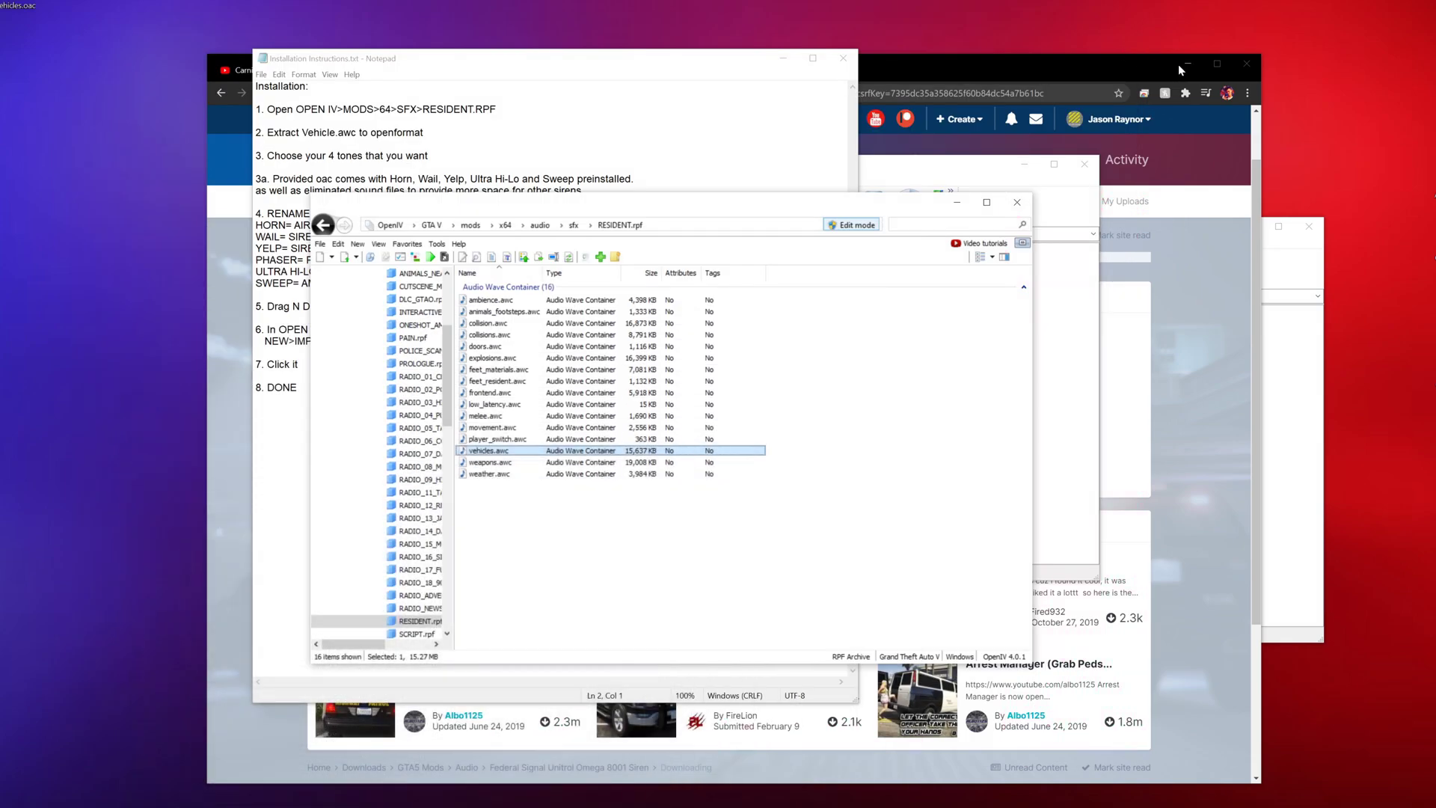
{"action": "left_click", "coordinate": [1182, 65]}
{"action": "left_click", "coordinate": [1238, 231]}
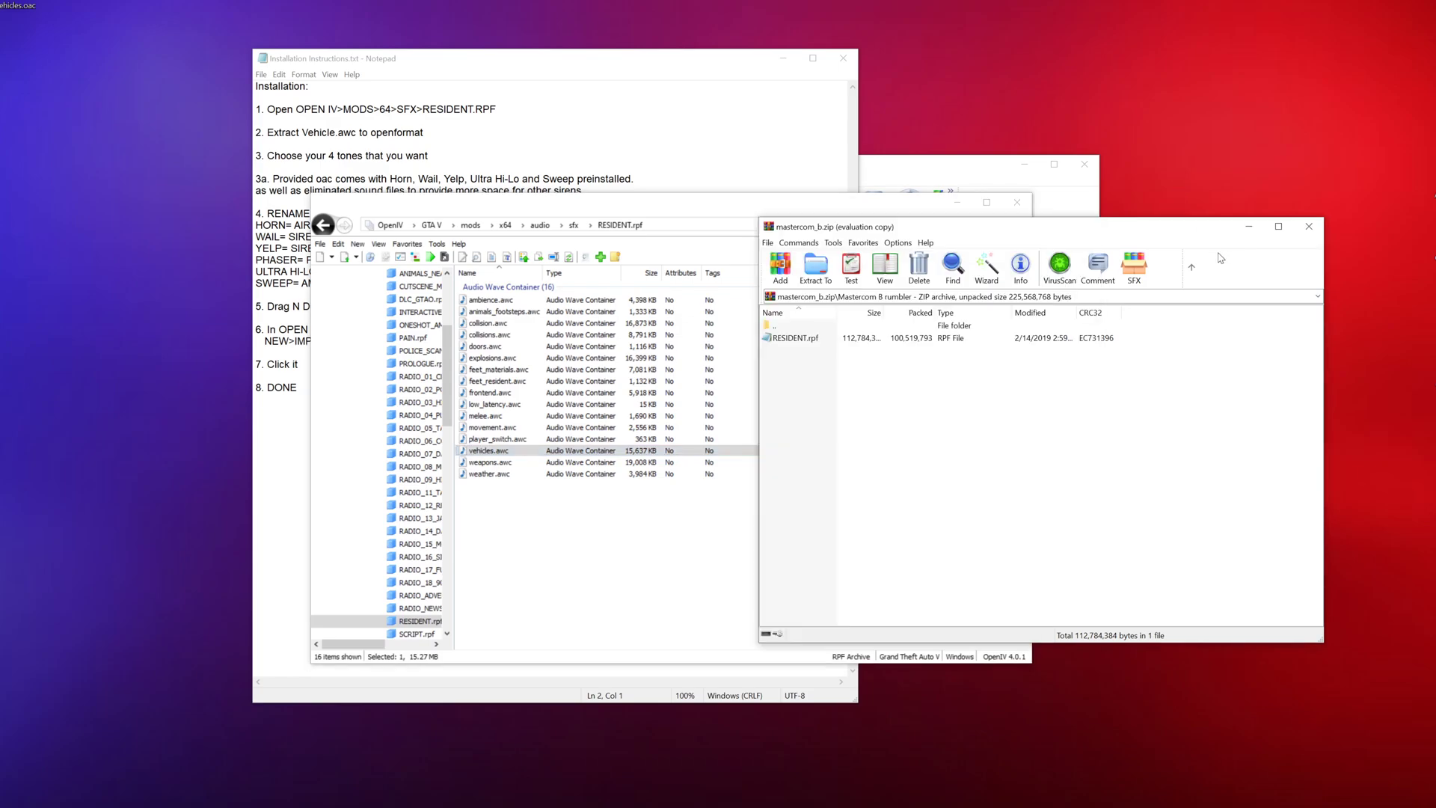
{"action": "left_click", "coordinate": [1308, 226]}
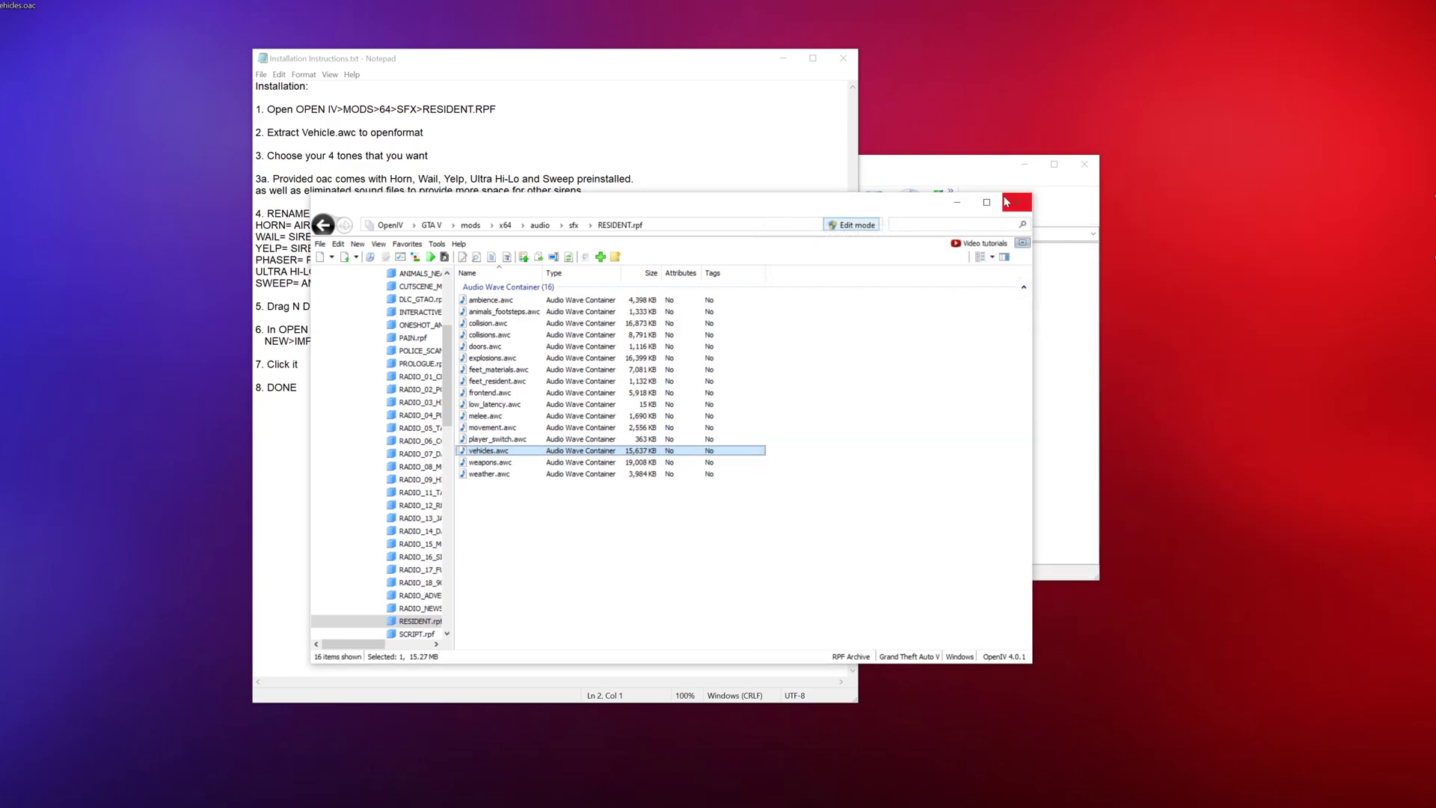
{"action": "left_click", "coordinate": [1002, 171]}
{"action": "left_click_drag", "start_coordinate": [998, 170], "coordinate": [1054, 257]}
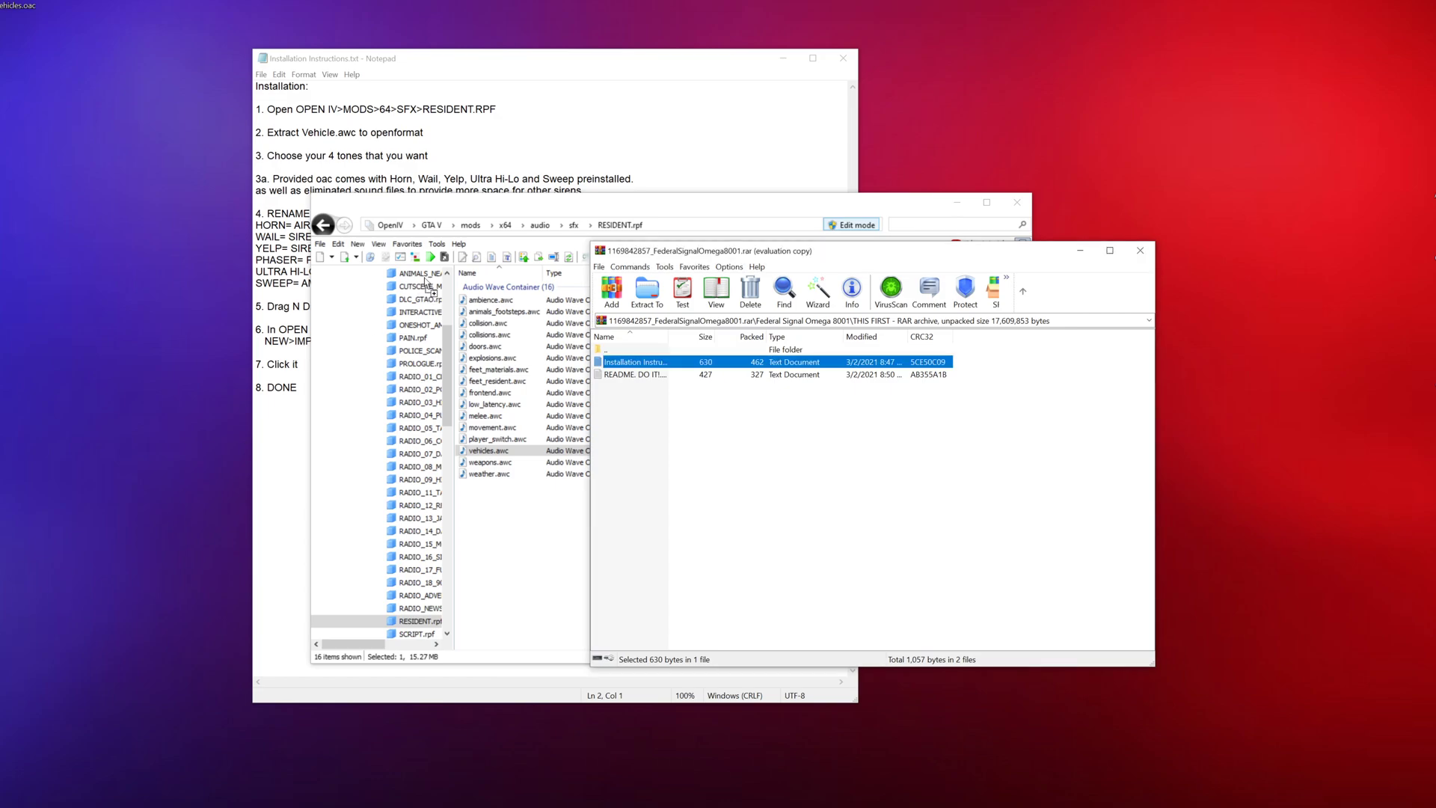
Place the vehicles folder and vehicles.oac together at the desktop's upper right, with Notepad in front.
{"action": "left_click_drag", "start_coordinate": [882, 106], "coordinate": [922, 118]}
{"action": "left_click_drag", "start_coordinate": [19, 5], "coordinate": [933, 60]}
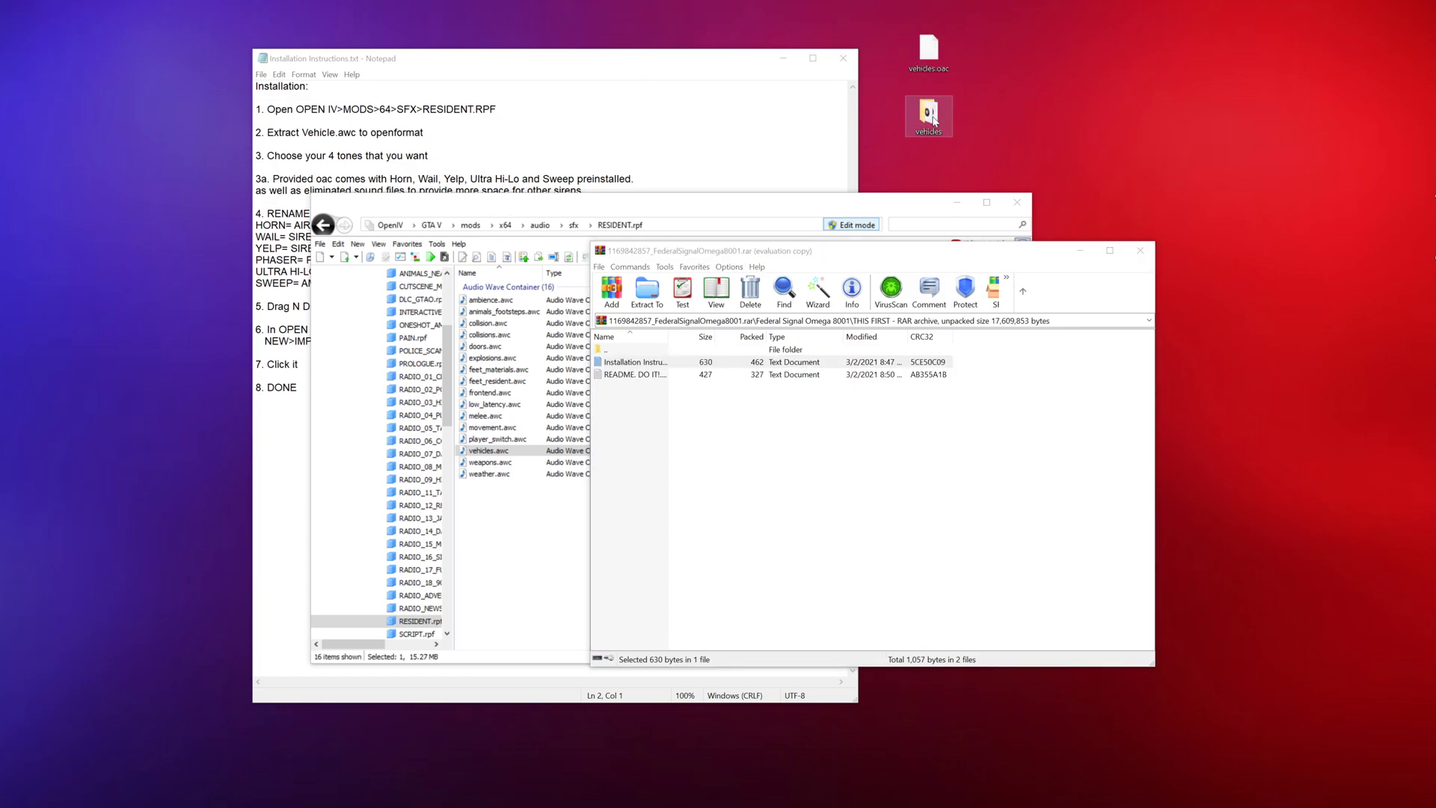
{"action": "key", "text": "alt+Tab"}
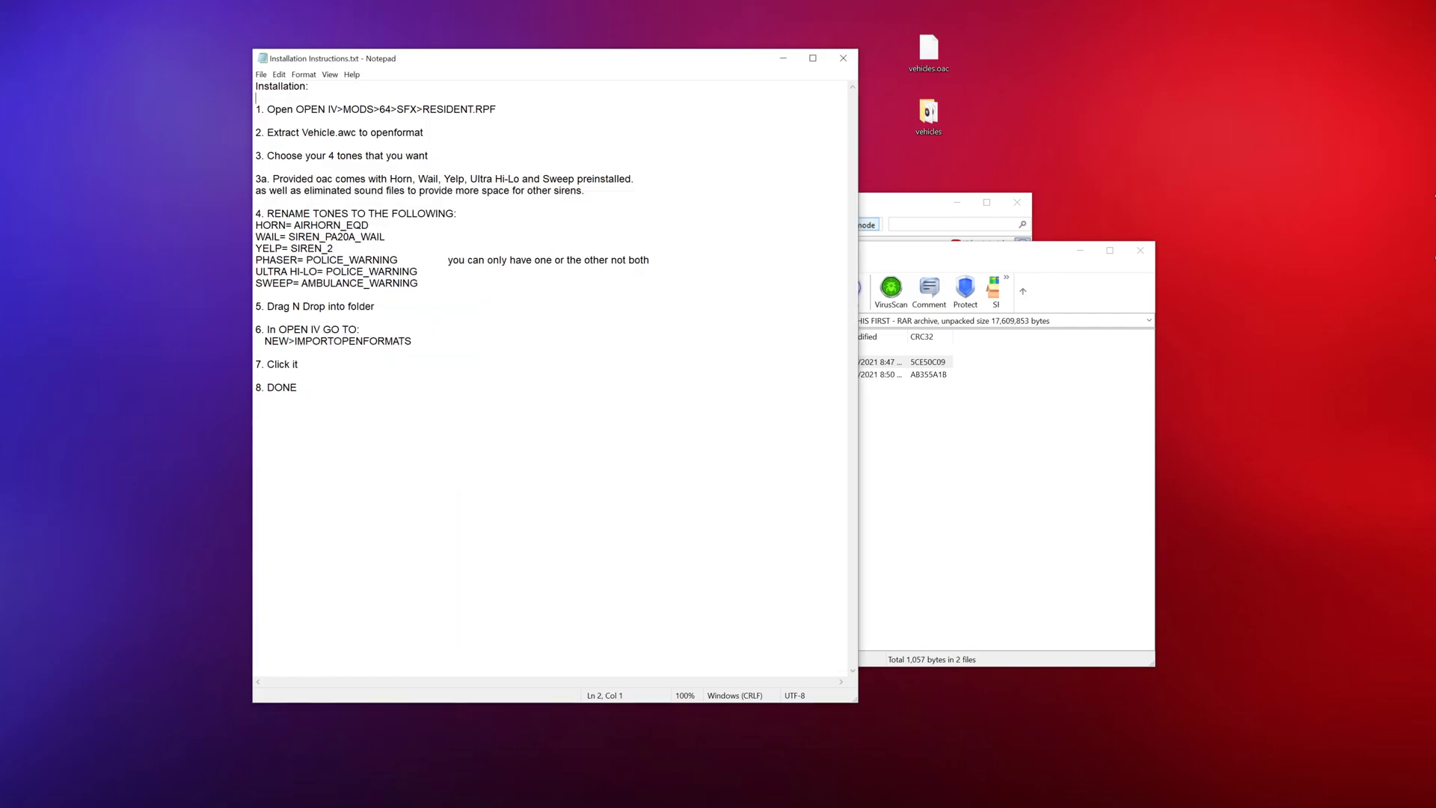
Browse the siren archive to Install Files > Raw Sirens and select the Phaser through Yelp WAVs.
{"action": "left_click", "coordinate": [968, 436]}
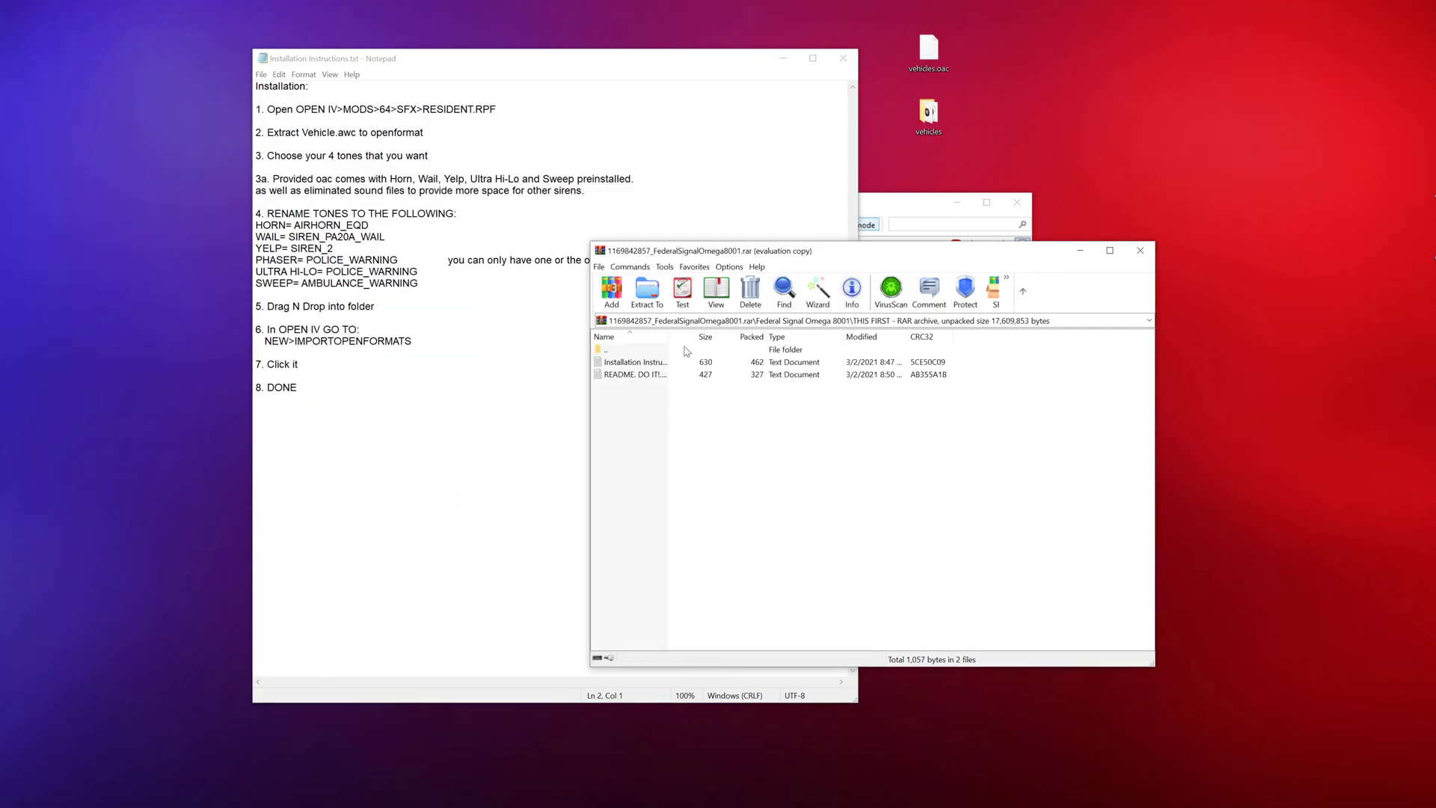
{"action": "left_click", "coordinate": [1022, 291]}
{"action": "double_click", "coordinate": [608, 365]}
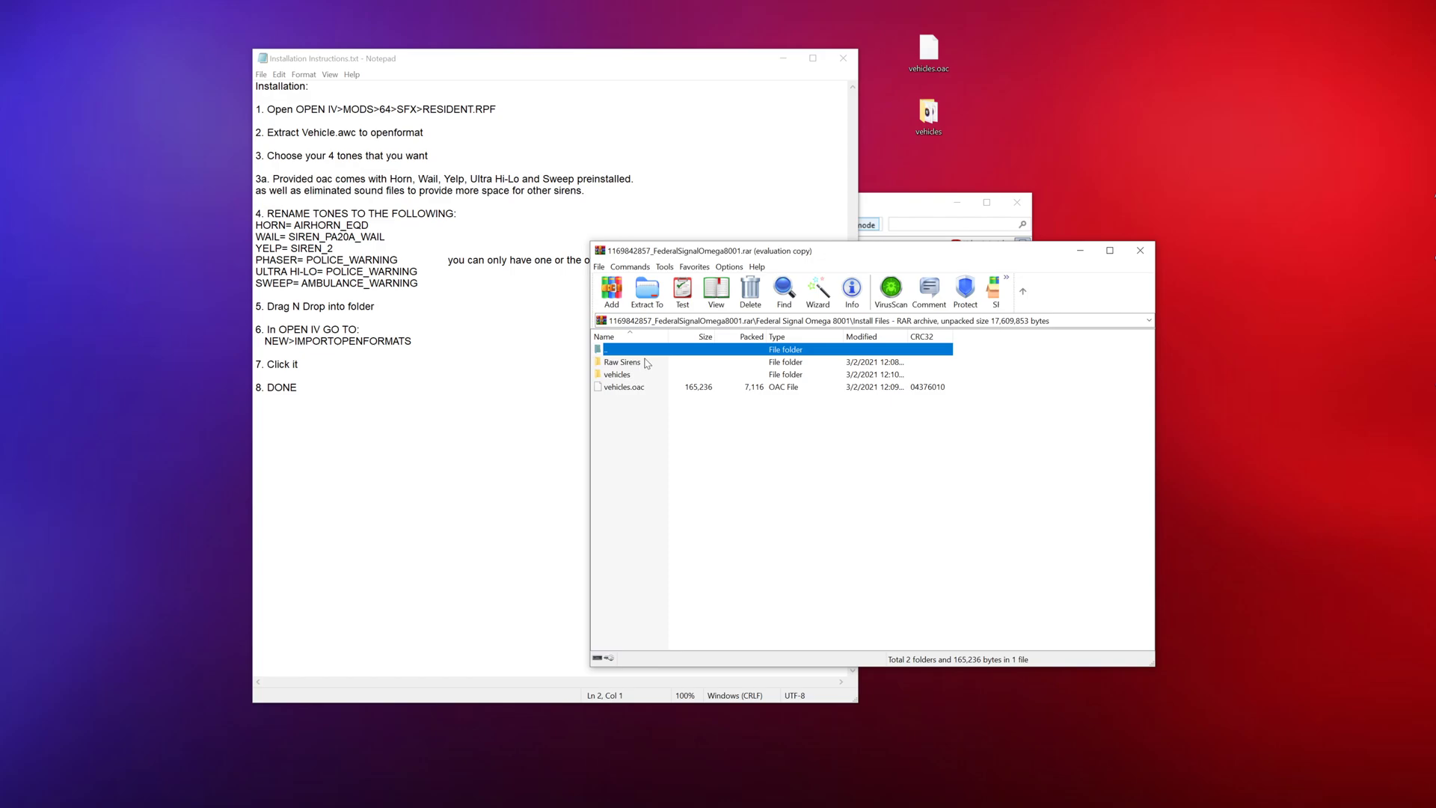
{"action": "double_click", "coordinate": [623, 362]}
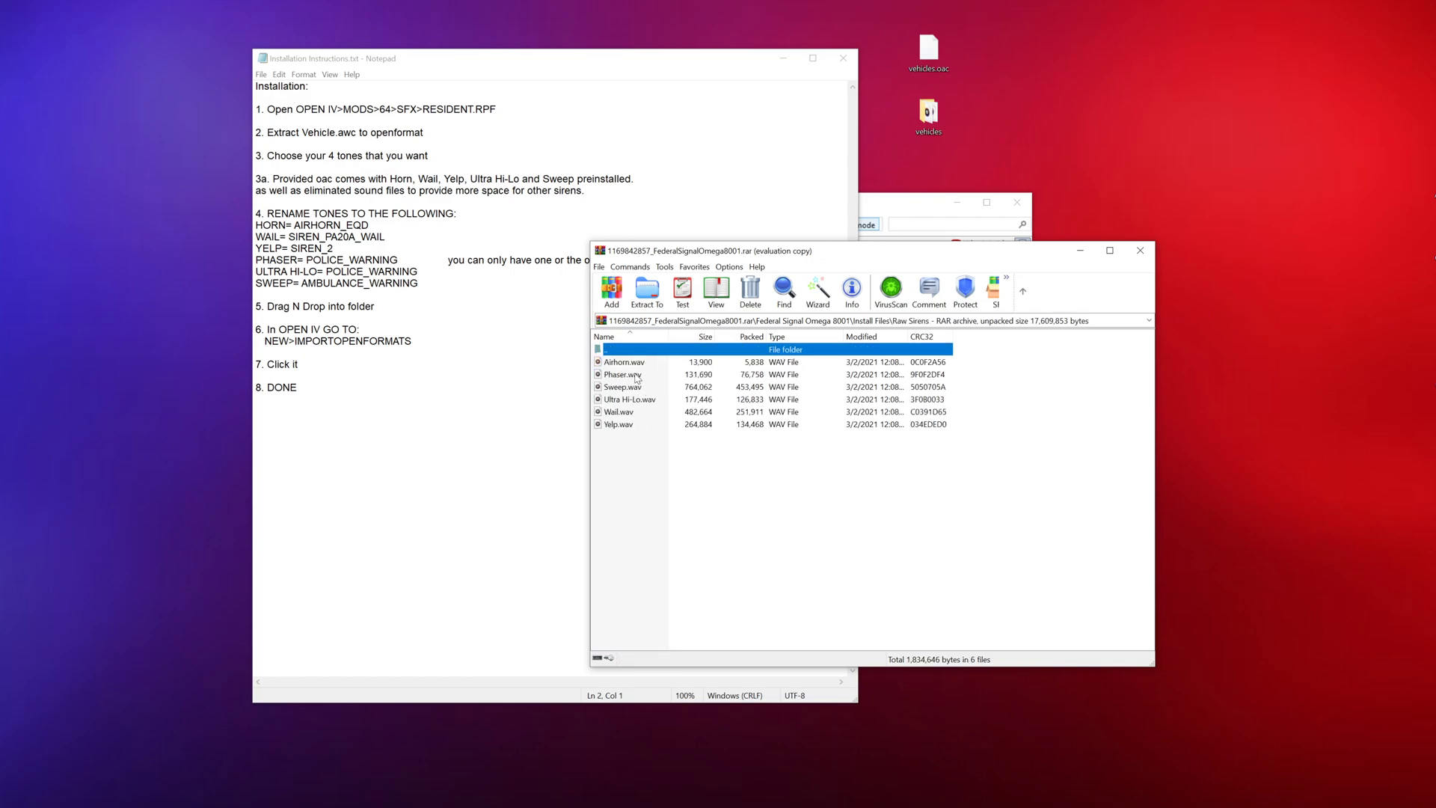
{"action": "left_click_drag", "start_coordinate": [634, 467], "coordinate": [658, 385]}
Review the HORN= AIRHORN_EQD and WAIL= SIREN_PA20A_WAIL rename lines in the Notepad instructions.
{"action": "left_click", "coordinate": [412, 341]}
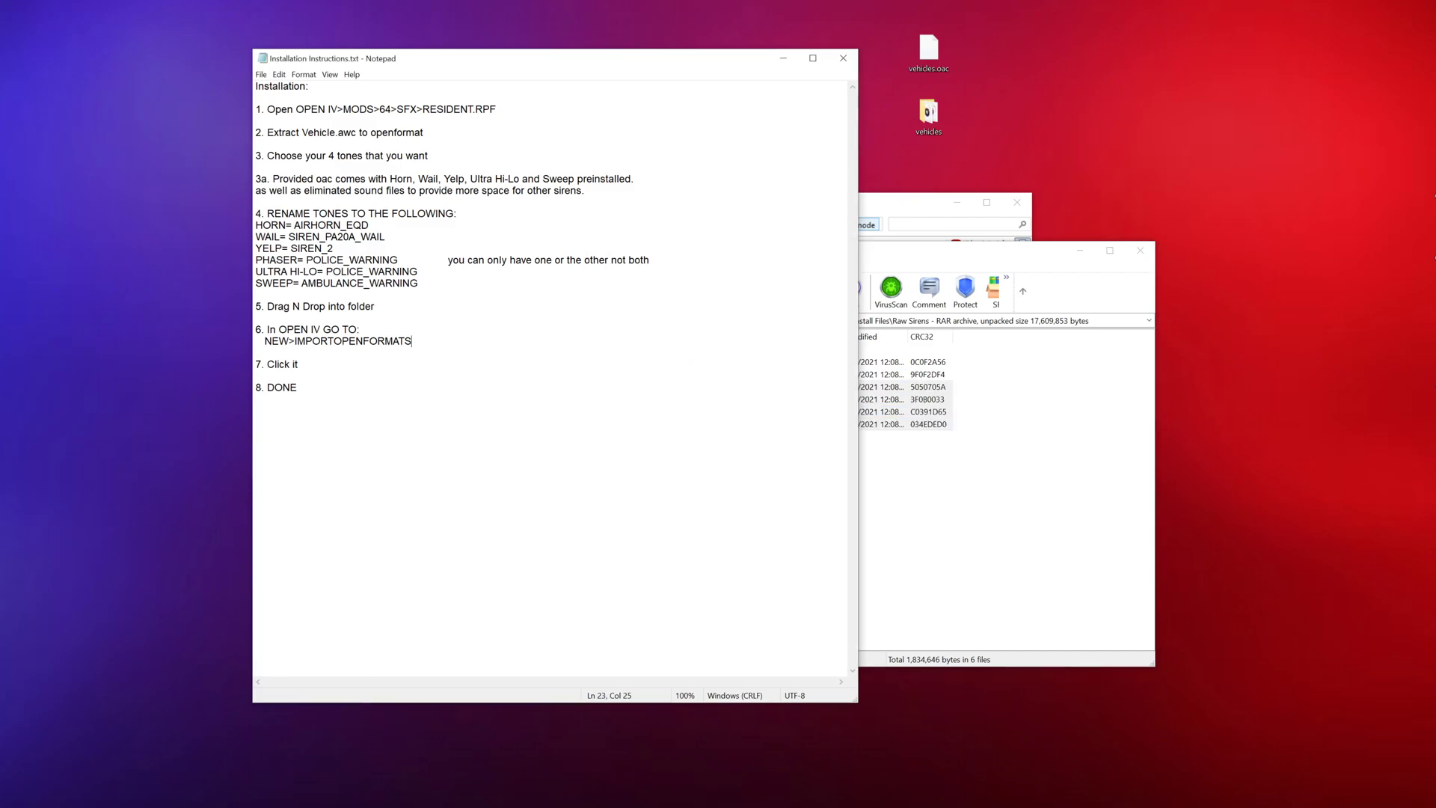
{"action": "left_click_drag", "start_coordinate": [256, 225], "coordinate": [371, 225]}
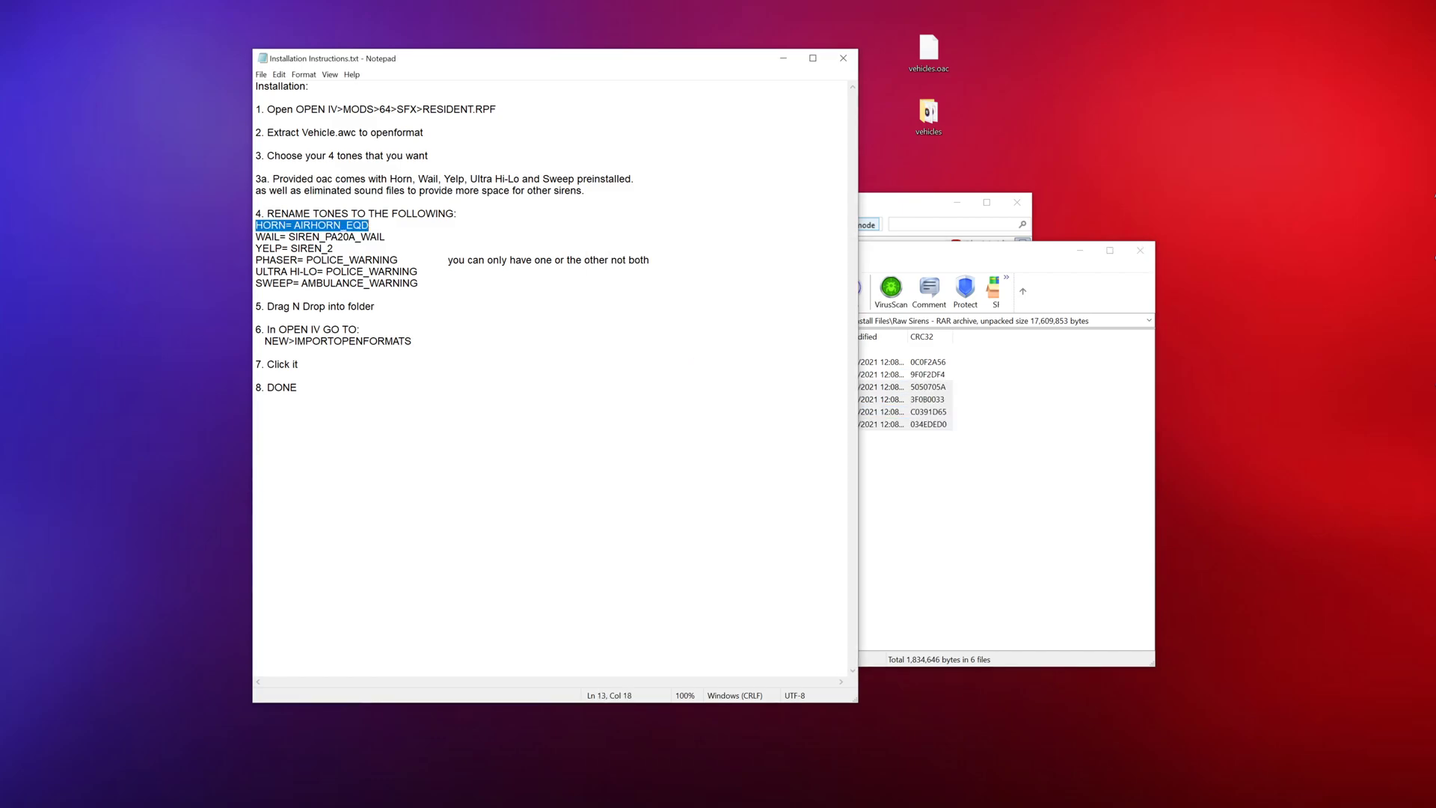
{"action": "left_click", "coordinate": [346, 225]}
{"action": "left_click_drag", "start_coordinate": [256, 213], "coordinate": [370, 225]}
{"action": "left_click", "coordinate": [256, 236]}
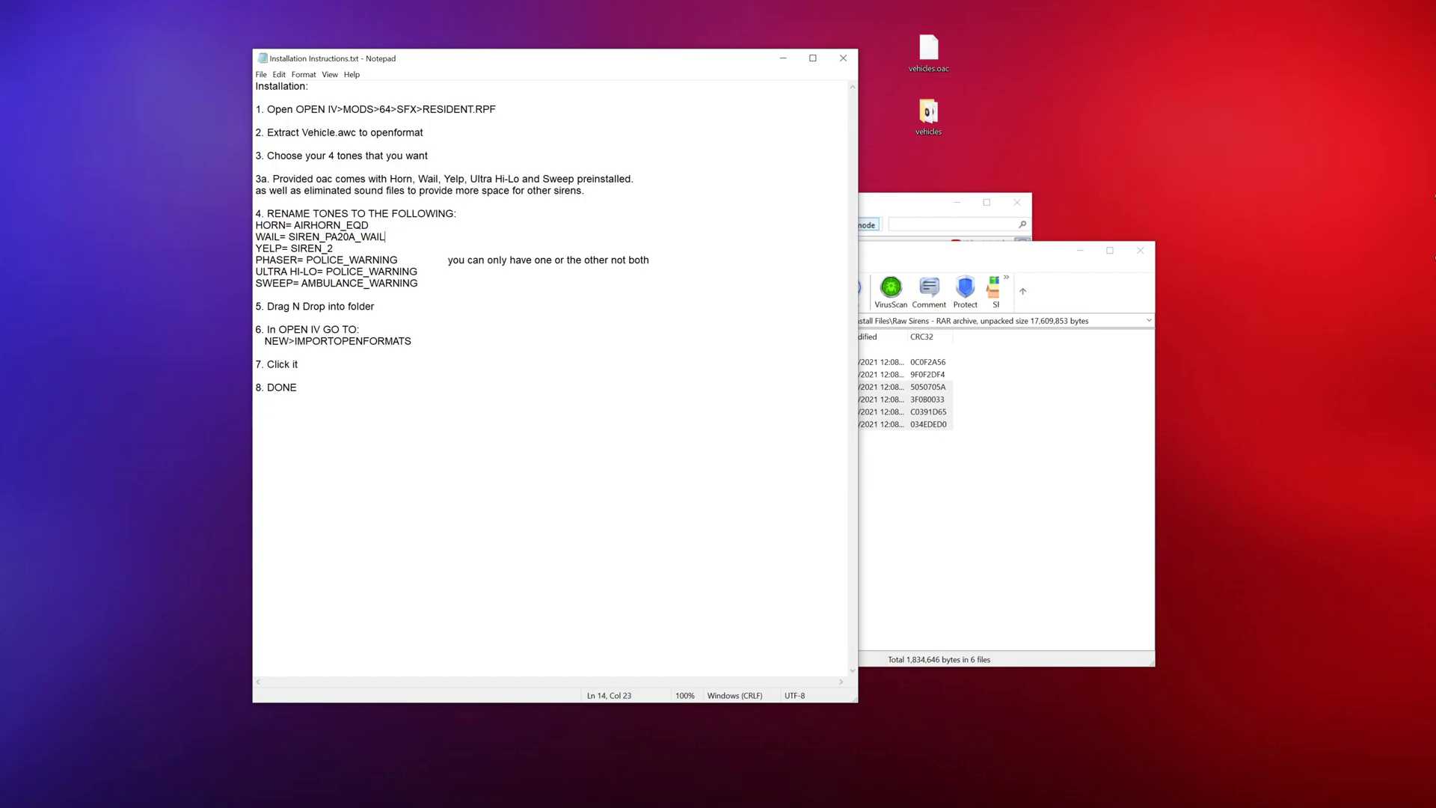
{"action": "mouse_move", "coordinate": [255, 237]}
{"action": "left_mouse_down"}
{"action": "mouse_move", "coordinate": [386, 237]}
{"action": "mouse_move", "coordinate": [265, 236]}
{"action": "left_mouse_up"}
{"action": "left_click", "coordinate": [386, 236]}
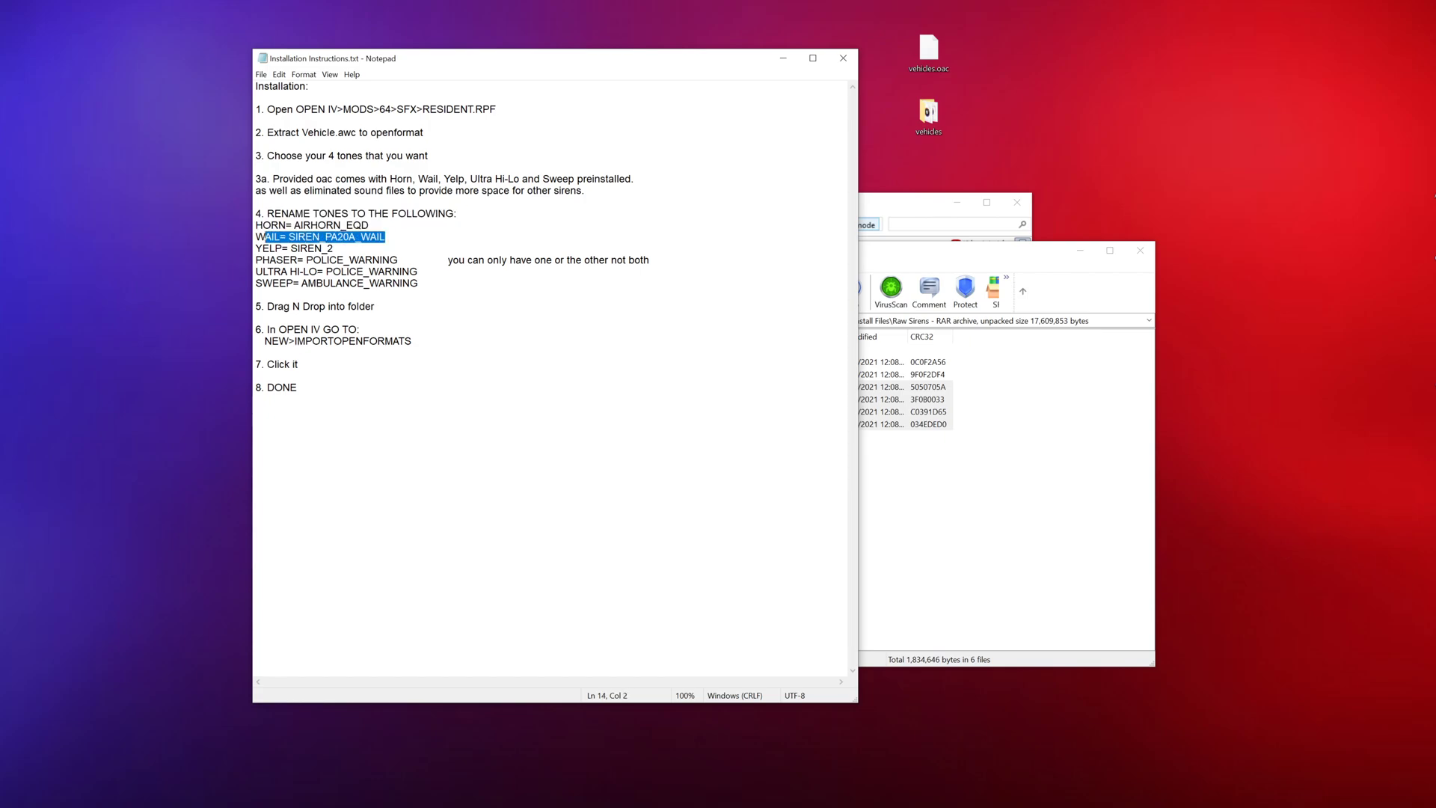
{"action": "left_click", "coordinate": [272, 236]}
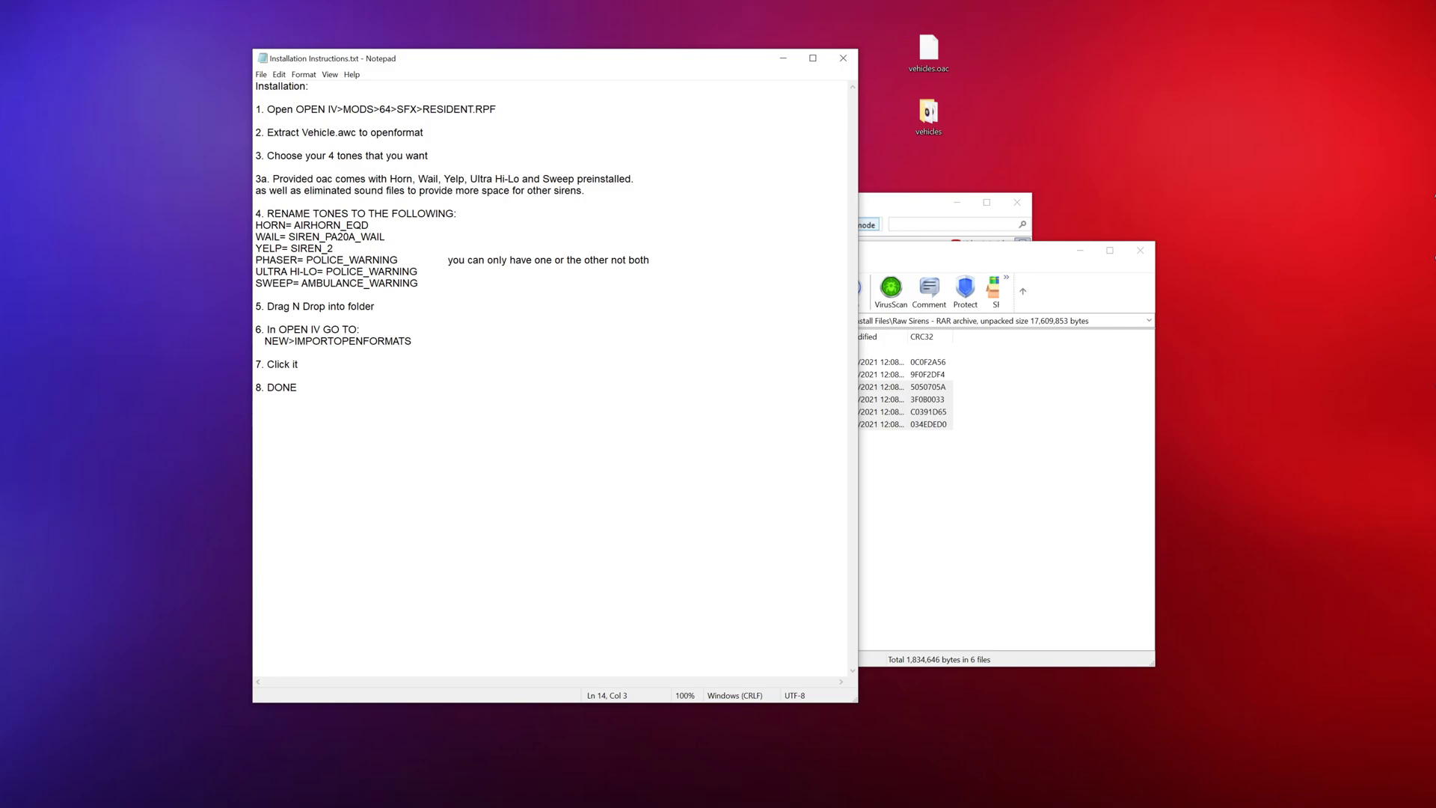
{"action": "left_click", "coordinate": [882, 503]}
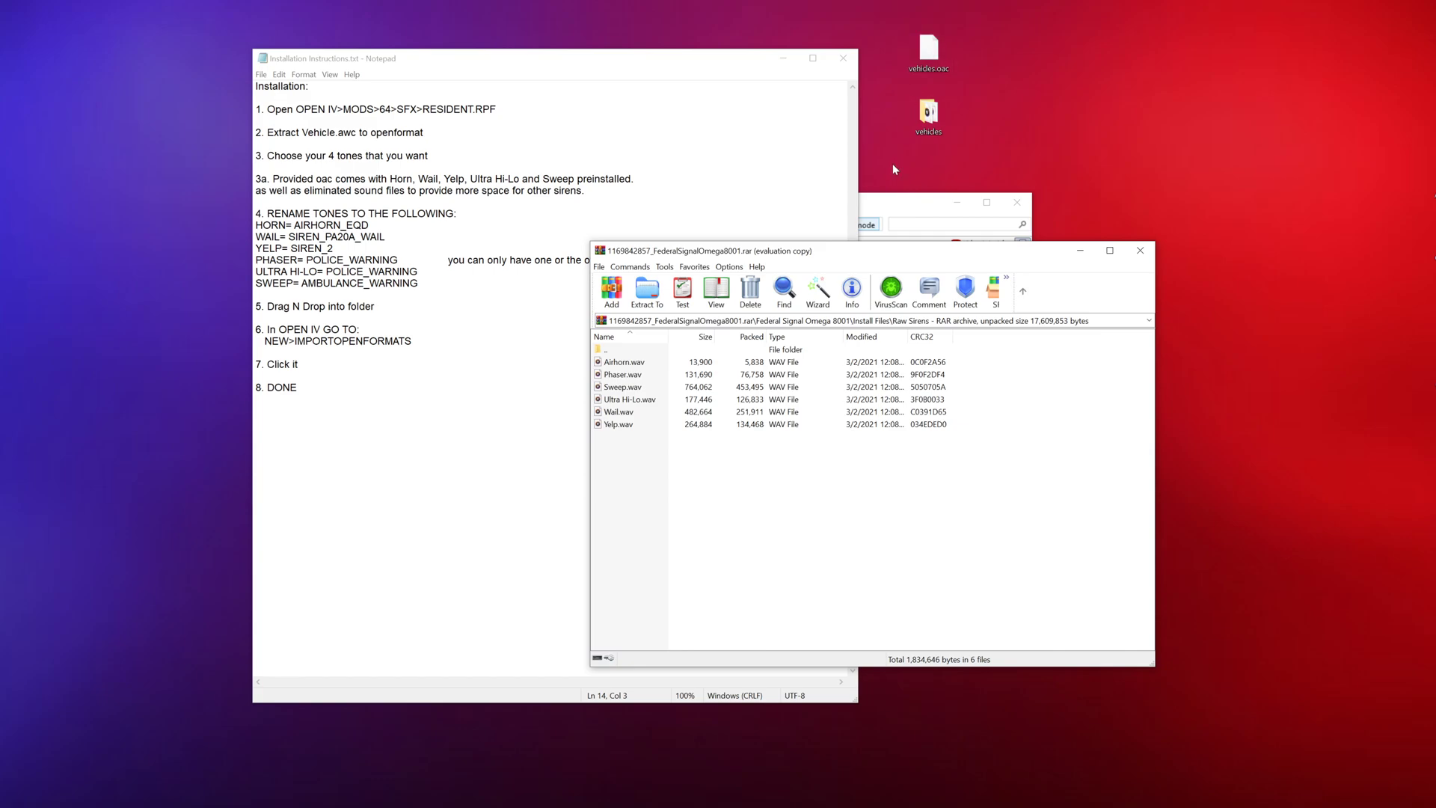
Import the Desktop vehicles.oac through OpenIV's New > Import openFormats and confirm with Ok.
{"action": "left_click", "coordinate": [871, 205]}
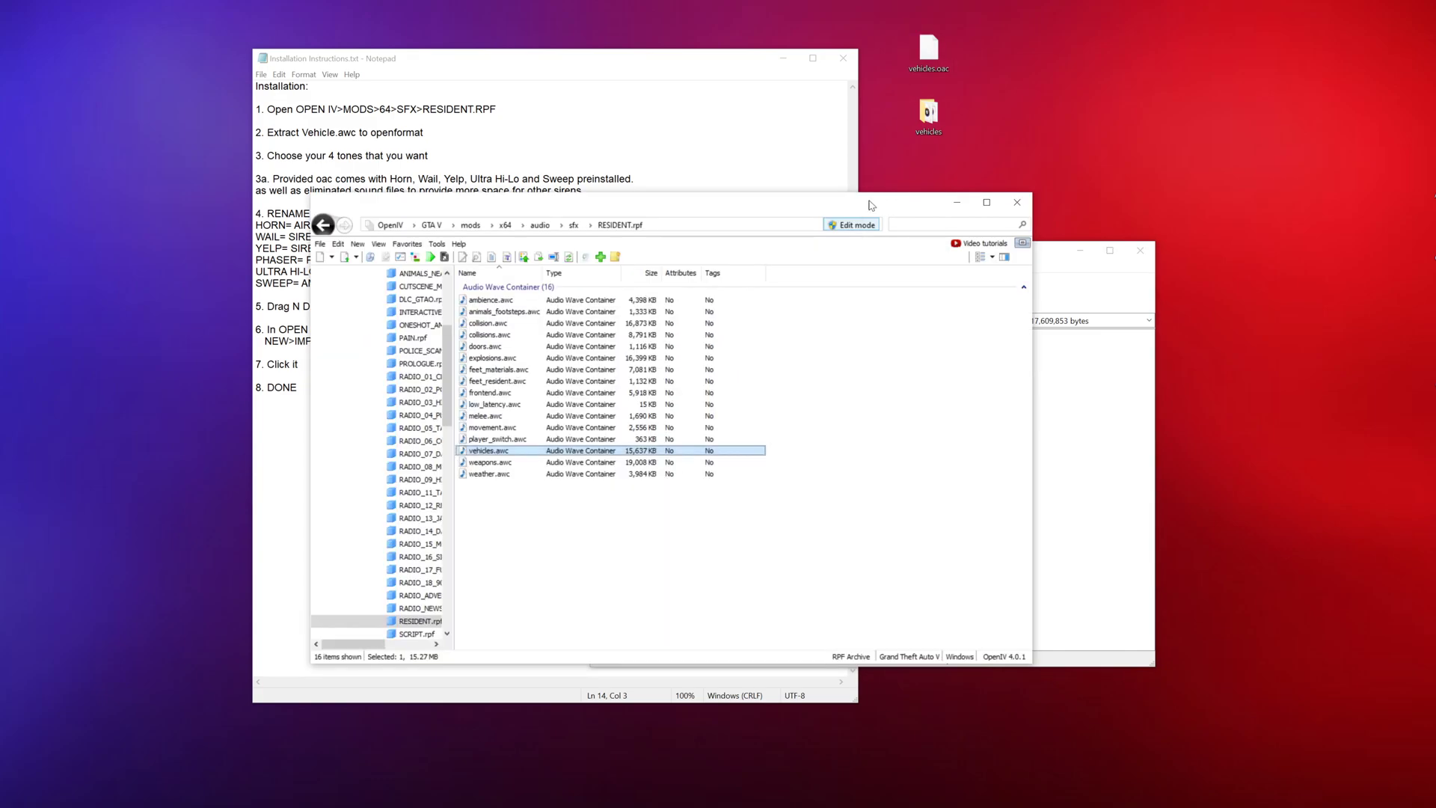
{"action": "left_click", "coordinate": [358, 244]}
{"action": "left_click", "coordinate": [387, 273]}
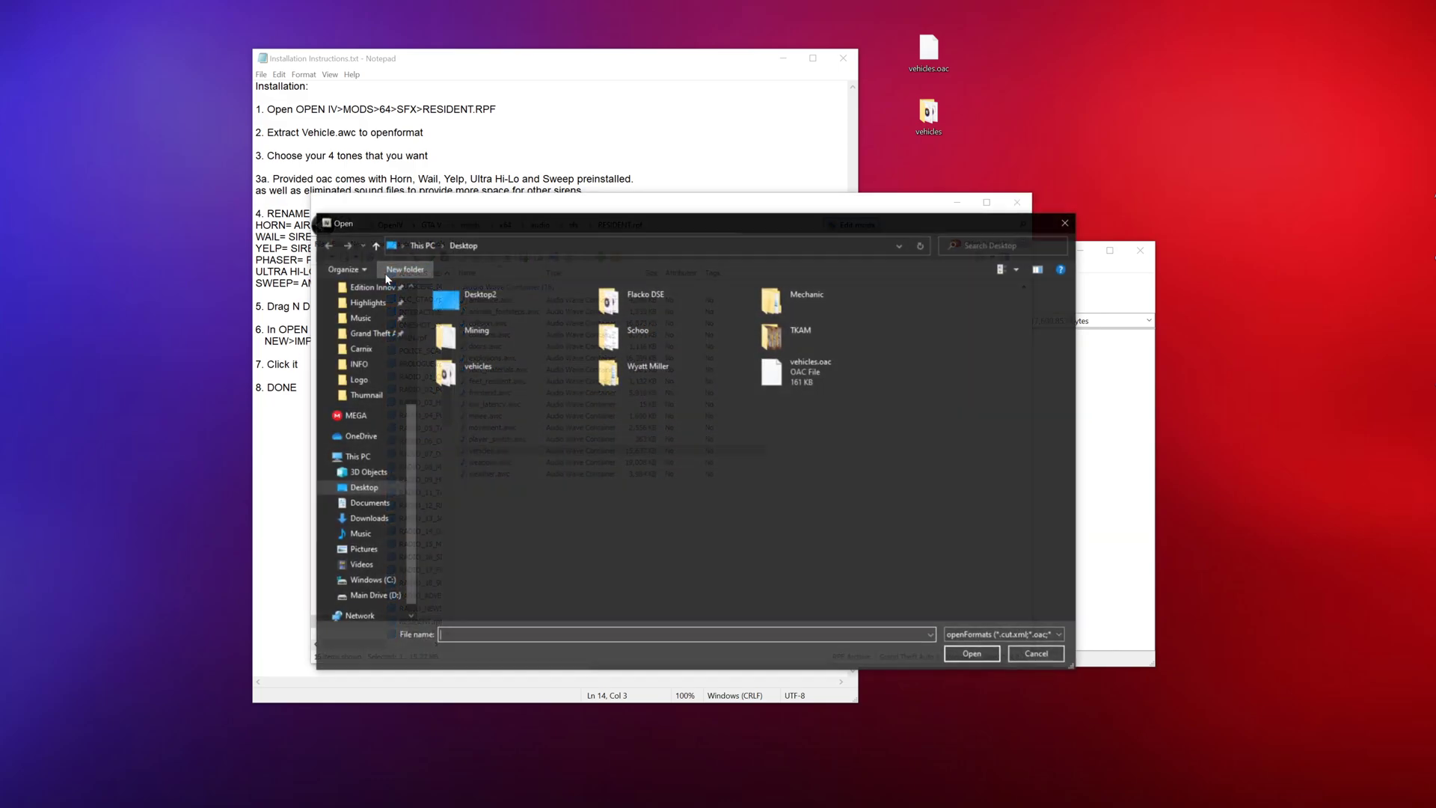
{"action": "double_click", "coordinate": [826, 378]}
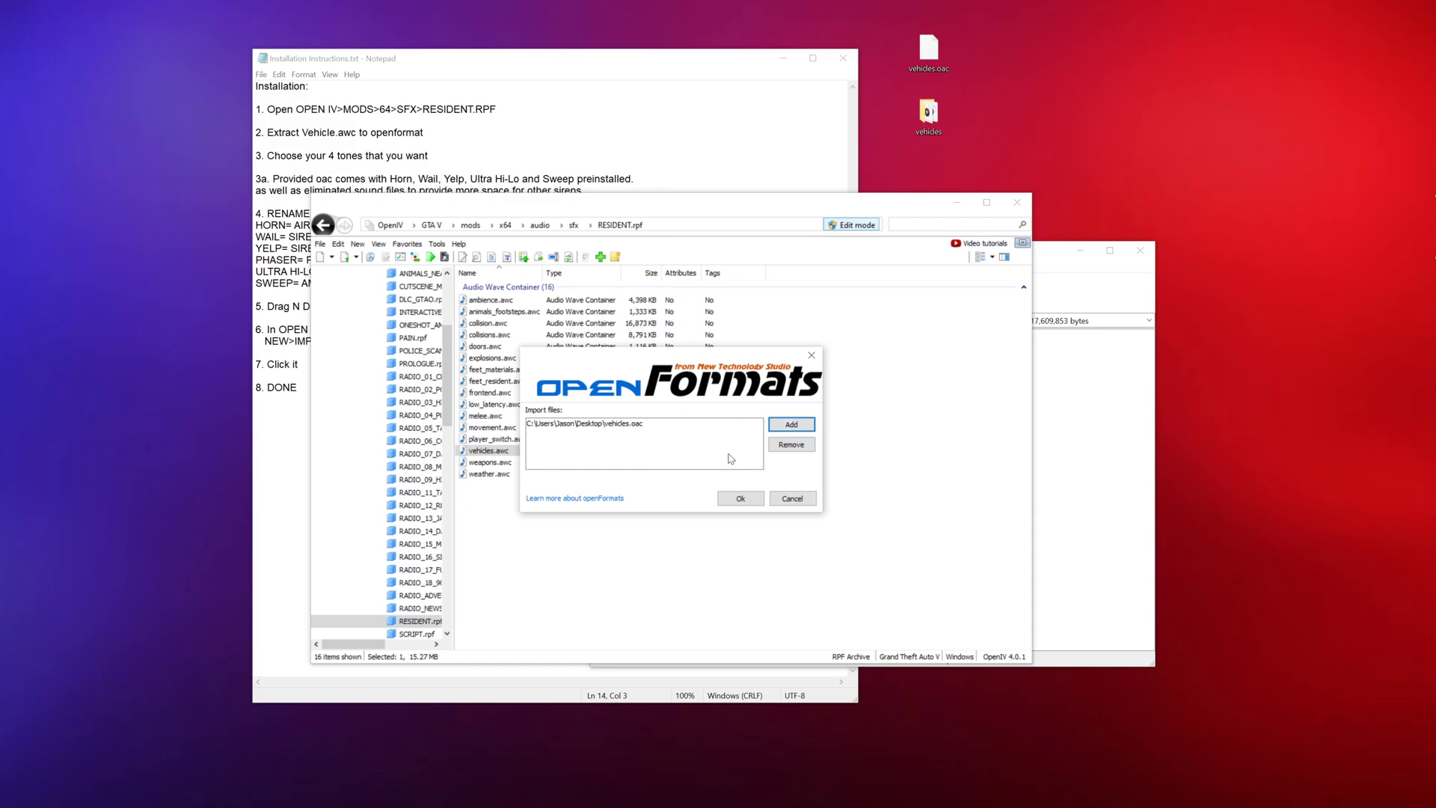
{"action": "left_click", "coordinate": [759, 503]}
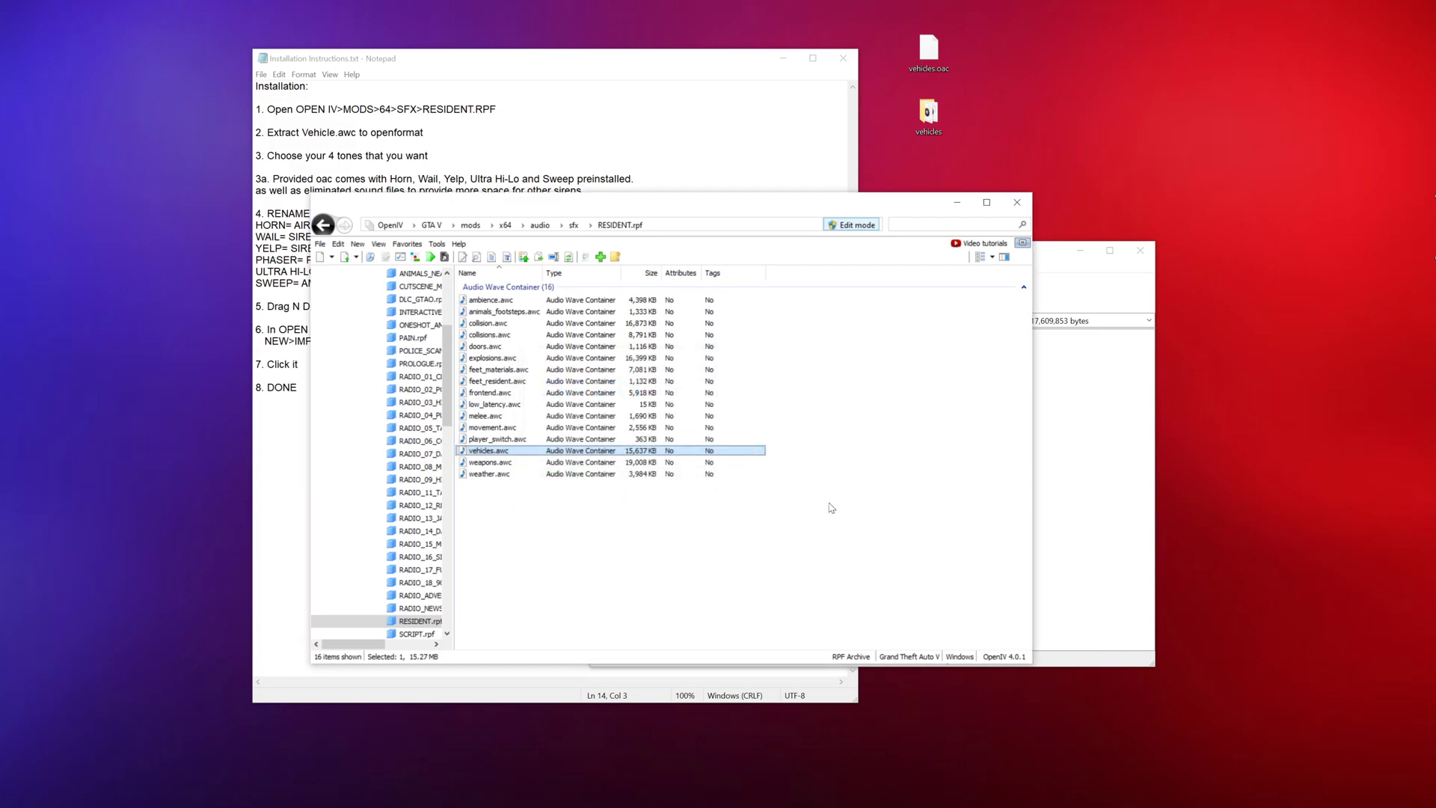
{"action": "left_click", "coordinate": [796, 436]}
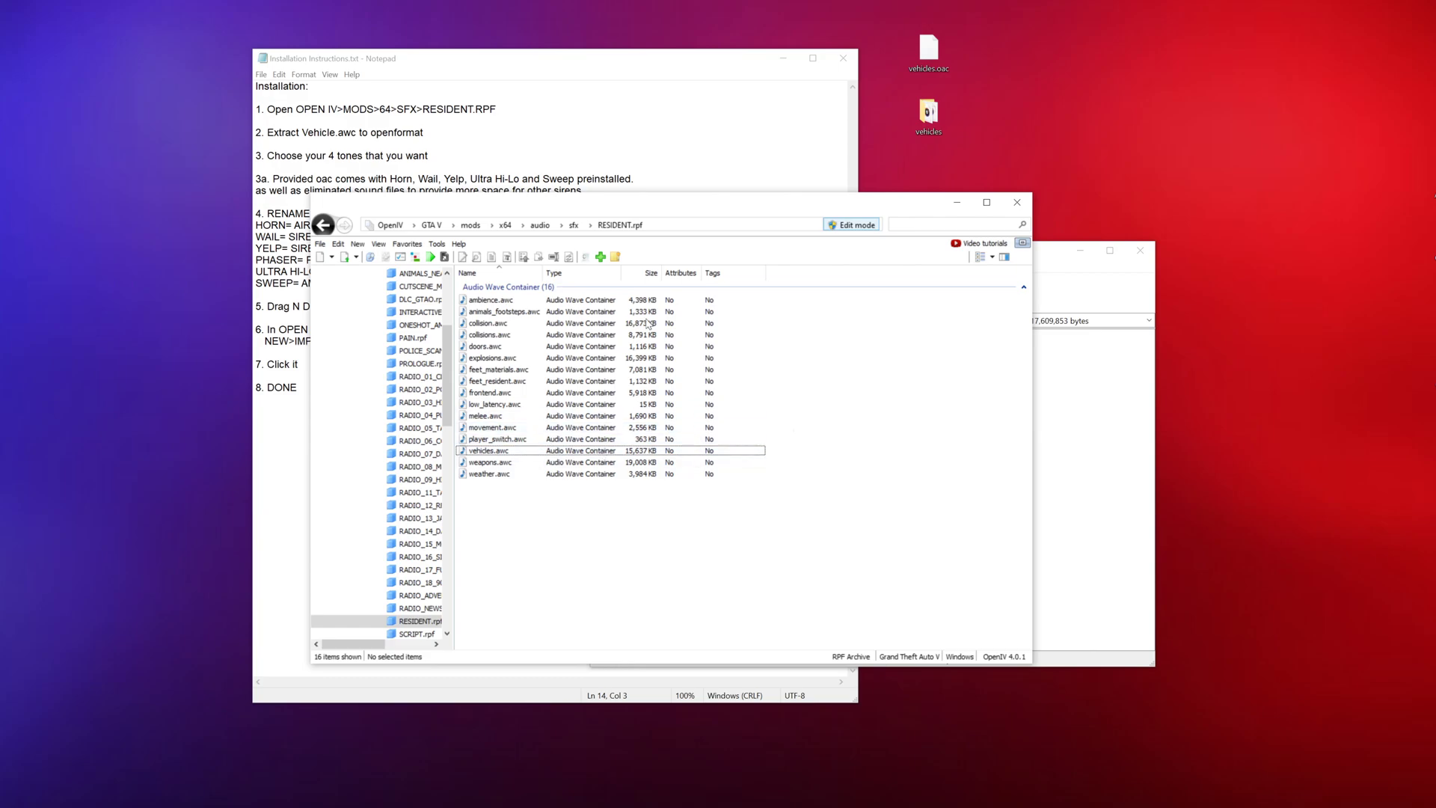
Check the final '8. DONE' step in the installation instructions, then return to OpenIV.
{"action": "left_click", "coordinate": [314, 166]}
{"action": "left_click_drag", "start_coordinate": [298, 388], "coordinate": [256, 388]}
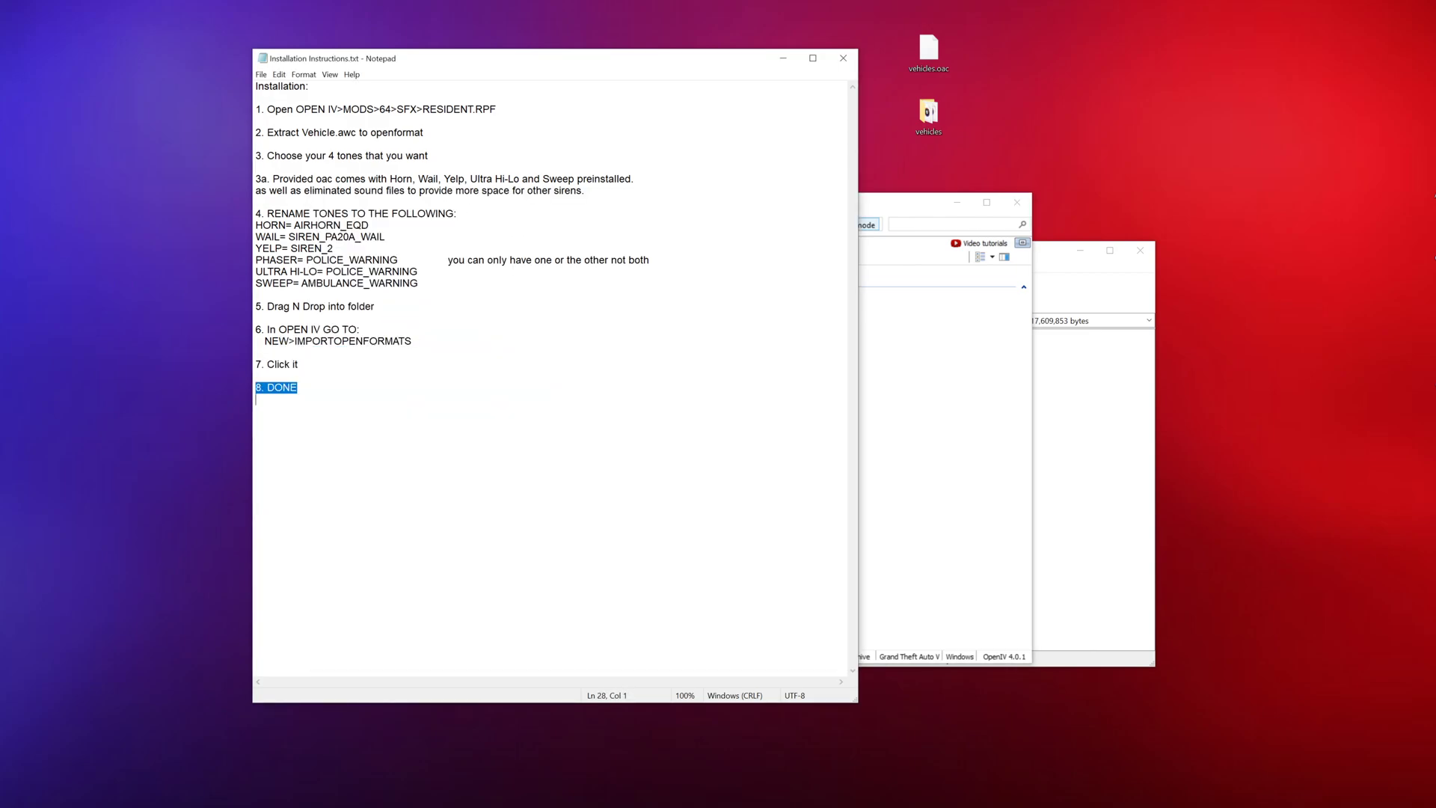
{"action": "left_click", "coordinate": [298, 388]}
{"action": "left_click", "coordinate": [918, 346]}
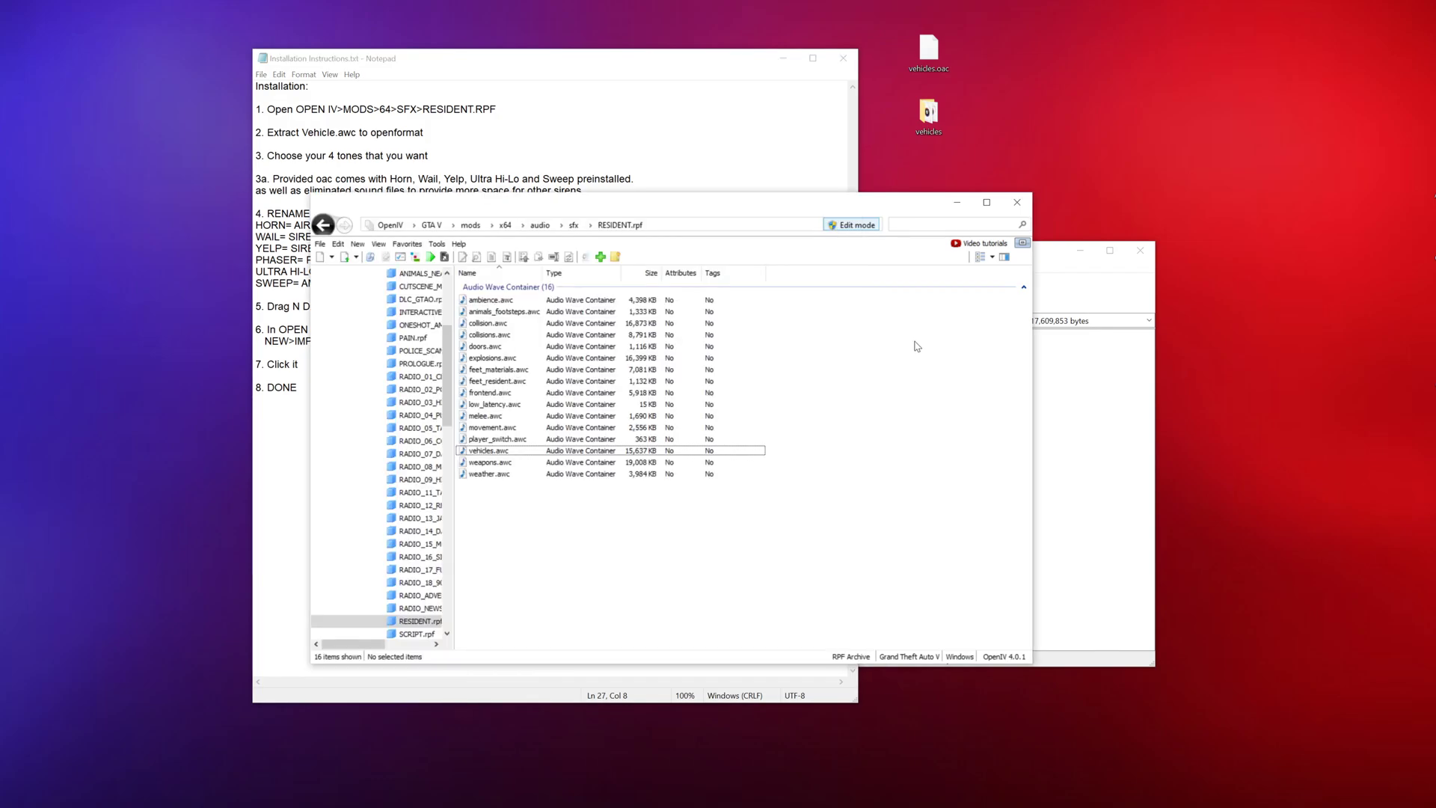